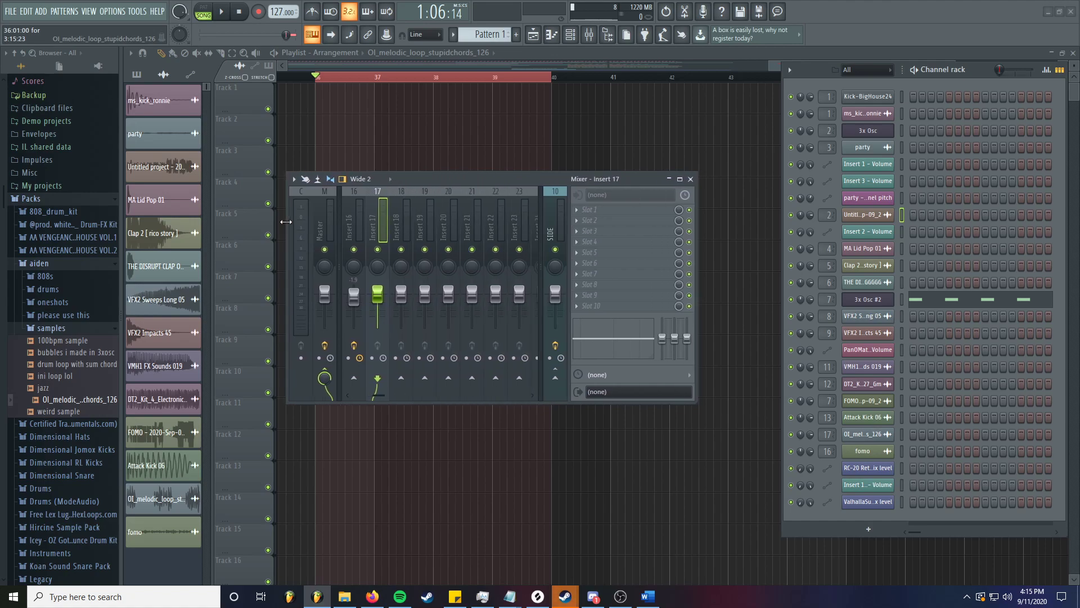
# - Widen the mixer to show inserts 16–23, select Insert 17 and open its first effect slot's plugin list
pyautogui.moveTo(450, 181); pyautogui.dragTo(484, 188)
pyautogui.click(395, 227)
pyautogui.click(416, 227)
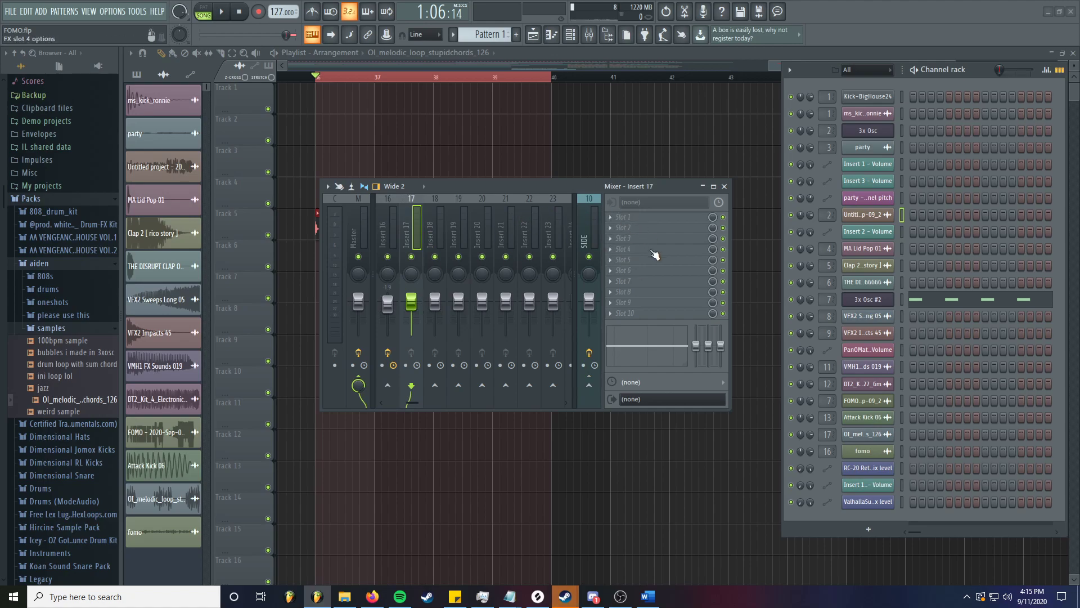
pyautogui.click(619, 220)
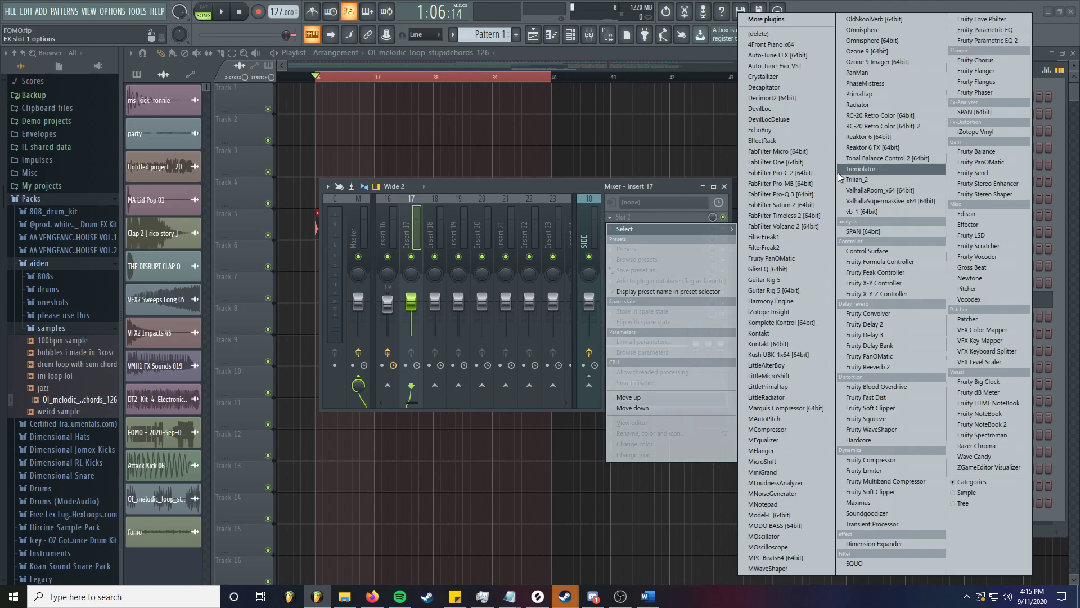
# - Load Fruity Parametric EQ 2 into slot 1, collapse the mixer, and enlarge and reposition the EQ window
pyautogui.click(994, 37)
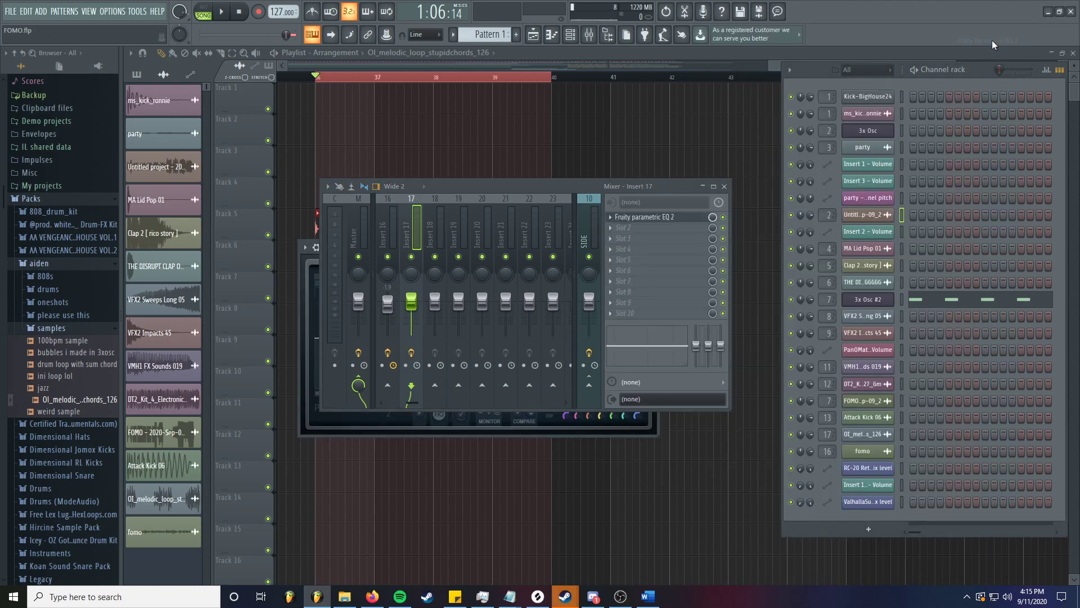
pyautogui.click(703, 186)
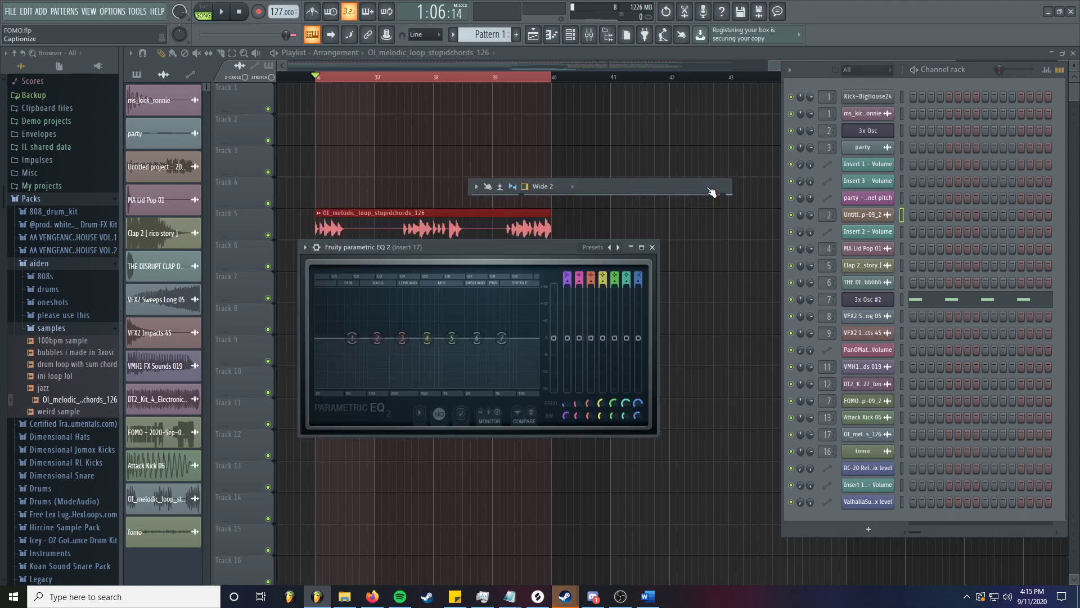
pyautogui.moveTo(449, 256); pyautogui.dragTo(463, 214)
pyautogui.moveTo(674, 395); pyautogui.dragTo(829, 551)
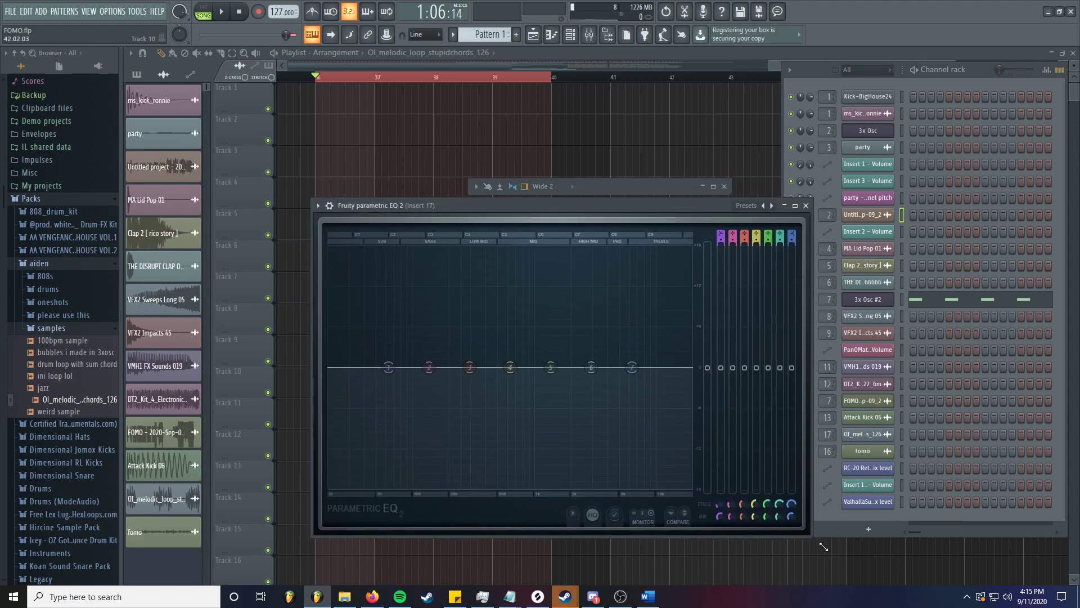
pyautogui.moveTo(591, 206); pyautogui.dragTo(578, 239)
pyautogui.moveTo(628, 183); pyautogui.dragTo(636, 102)
pyautogui.moveTo(593, 236); pyautogui.dragTo(593, 170)
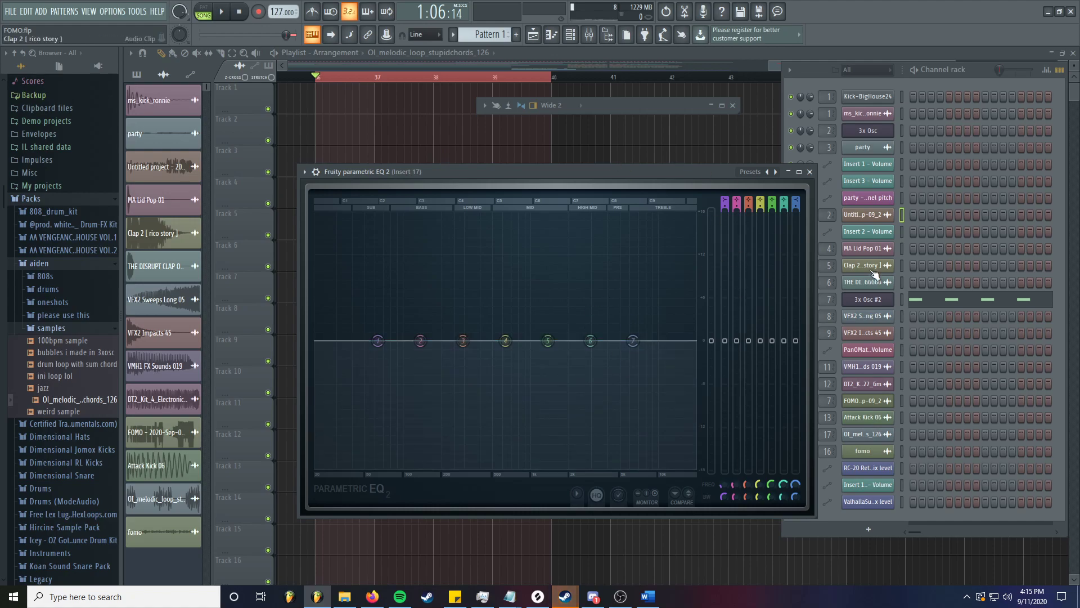
# - Restore the mixer to full size, close the EQ window, and bring the playlist forward
pyautogui.click(585, 40)
pyautogui.click(587, 40)
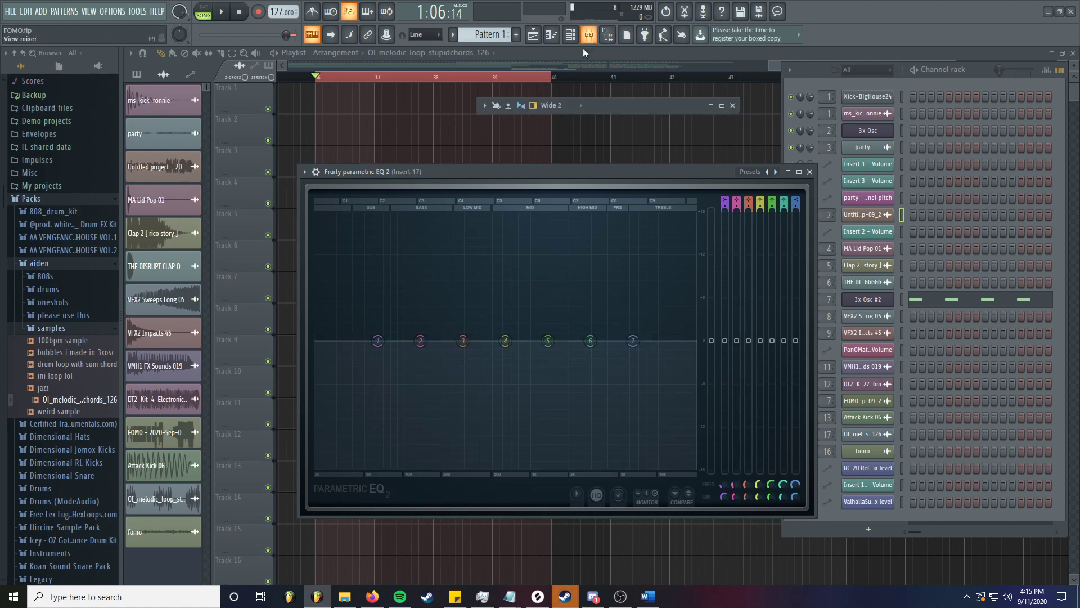
pyautogui.doubleClick(608, 109)
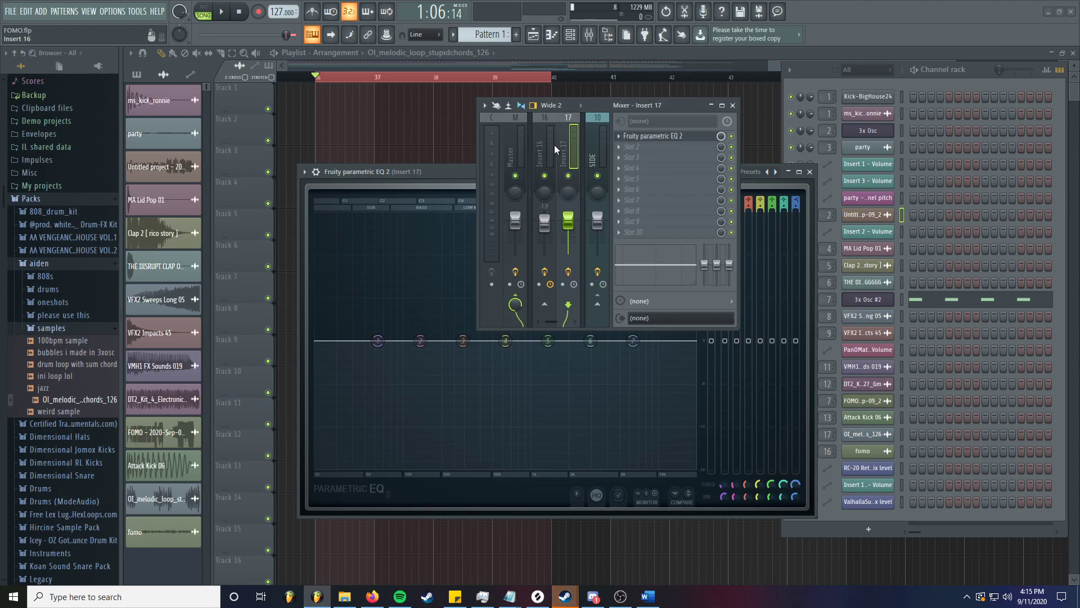
pyautogui.click(643, 137)
pyautogui.click(643, 136)
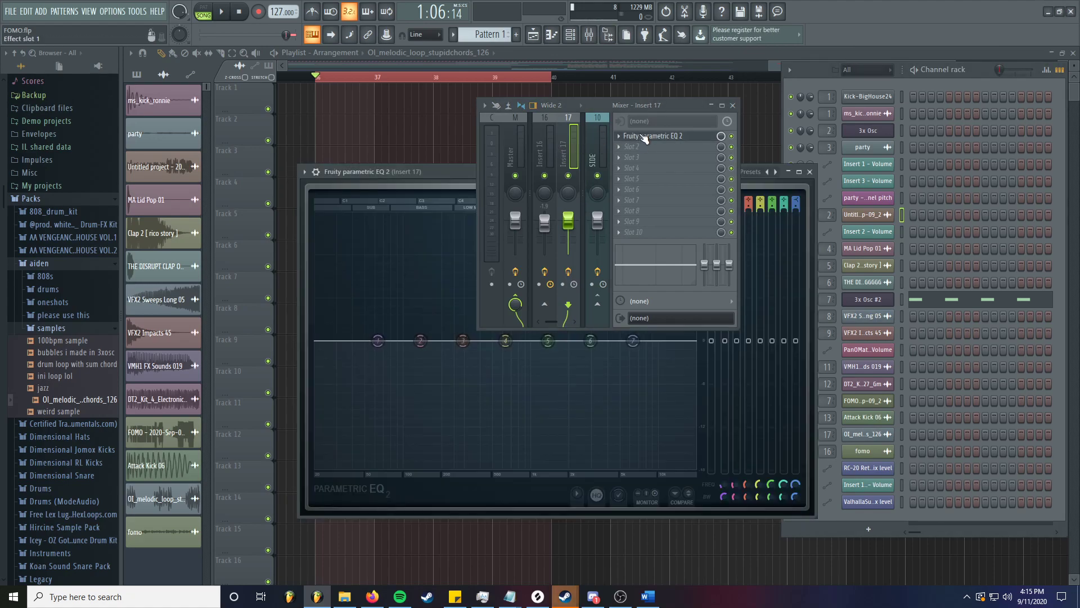
pyautogui.click(544, 62)
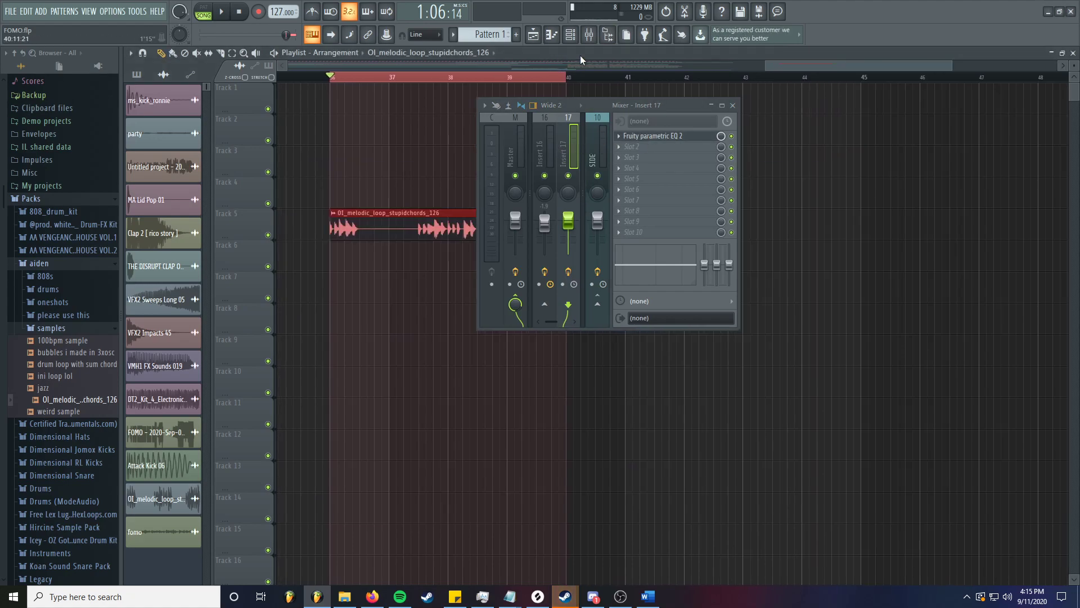
pyautogui.click(387, 64)
# - Play and stop the song, then route the melodic loop channel in the Channel rack to mixer track 17
pyautogui.press('space')
pyautogui.moveTo(662, 107); pyautogui.dragTo(798, 183)
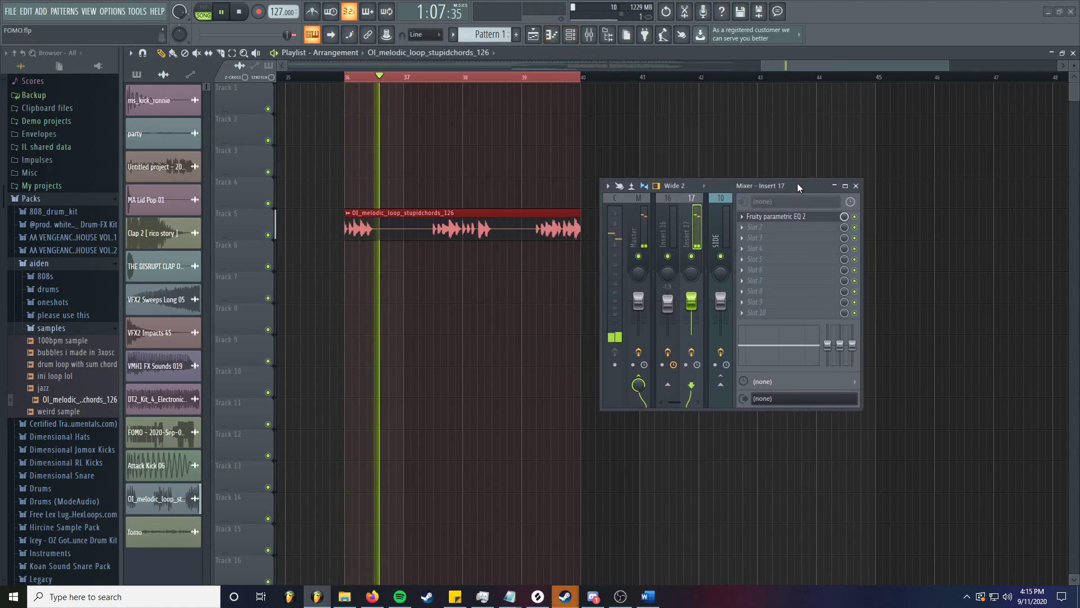
pyautogui.press('space')
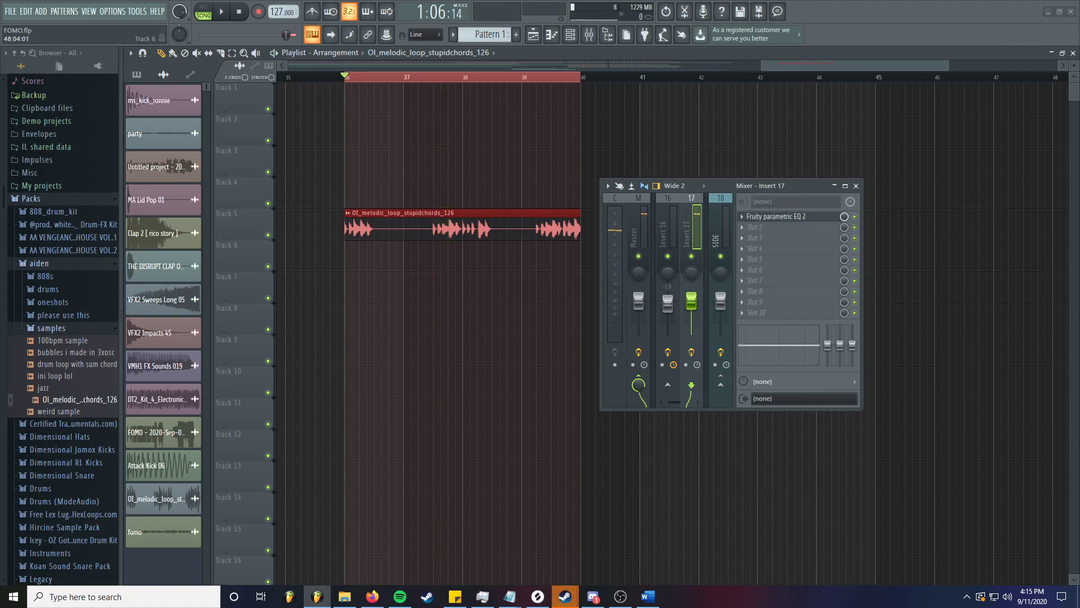
pyautogui.press('F6')
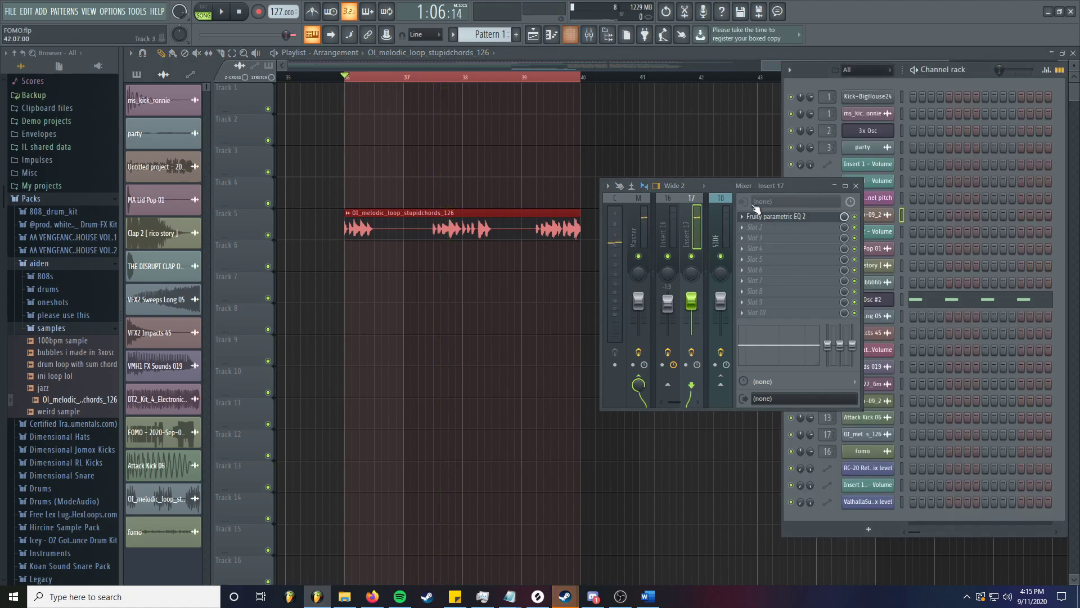
pyautogui.click(835, 186)
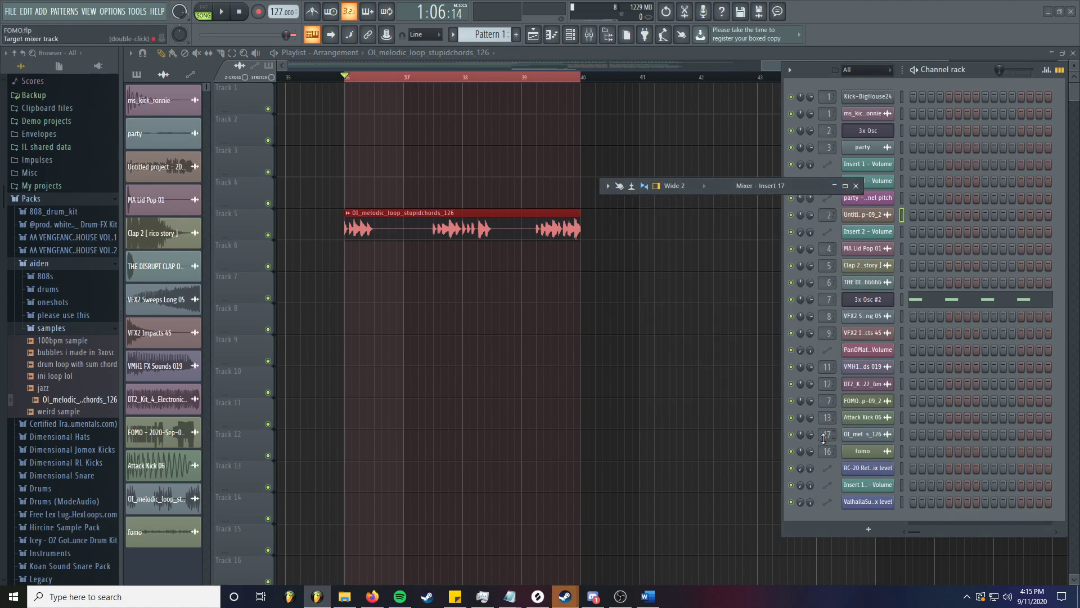
pyautogui.scroll(-2, 821, 433)
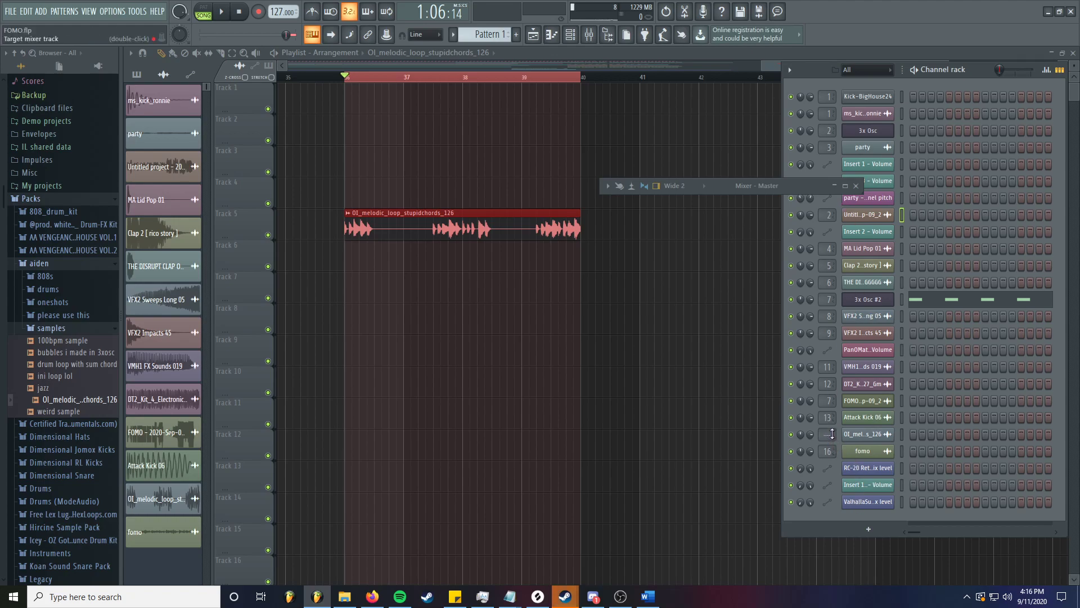
pyautogui.scroll(2, 827, 435)
pyautogui.scroll(1, 832, 430)
# - Reopen the Parametric EQ 2 window from Insert 17's slot 1 and start playback
pyautogui.click(714, 187)
pyautogui.click(784, 219)
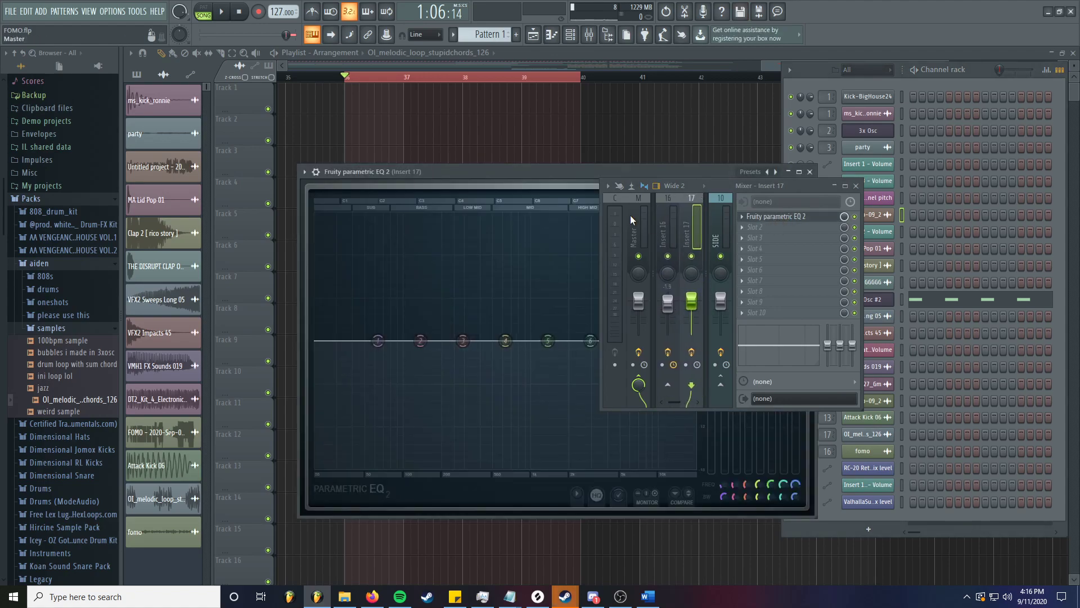
pyautogui.moveTo(560, 173); pyautogui.dragTo(455, 217)
pyautogui.press('space')
pyautogui.press('space')
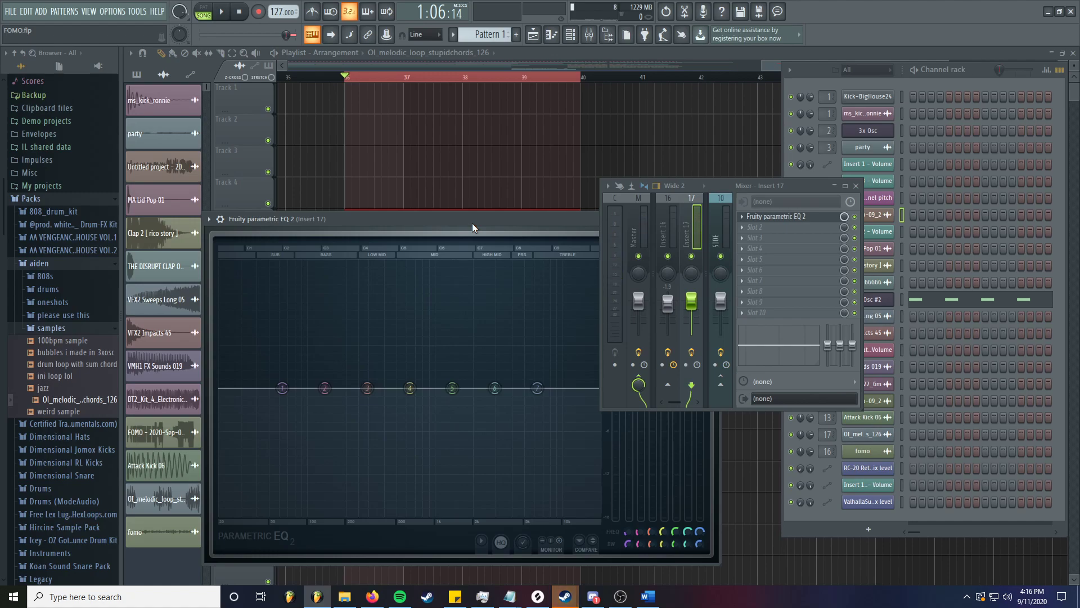
# - Switch EQ band 1 to a high-pass filter cutting below about 58 Hz
pyautogui.moveTo(792, 184); pyautogui.dragTo(972, 176)
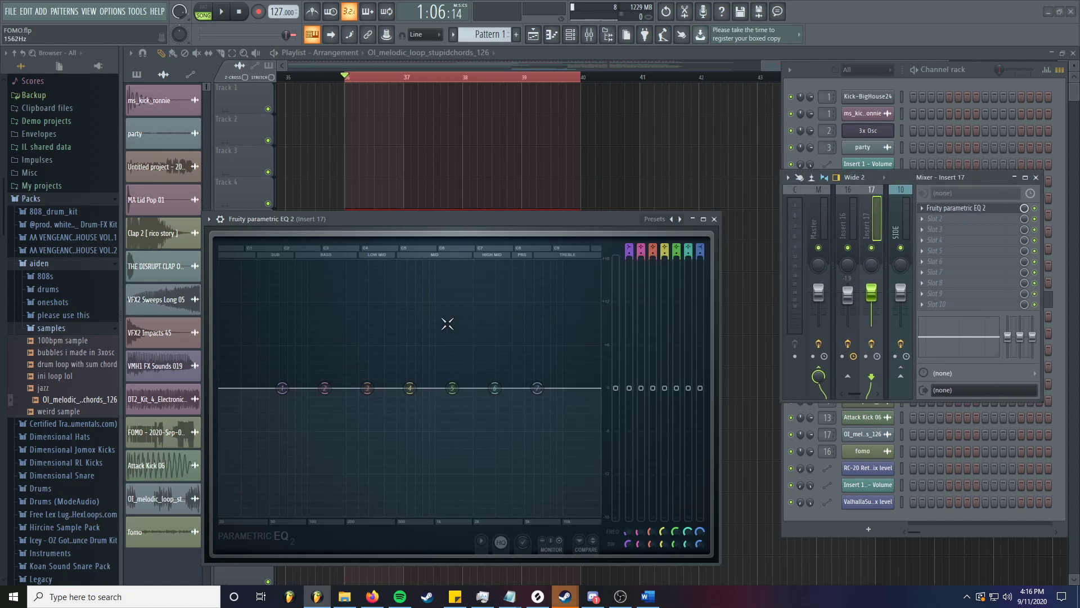
pyautogui.rightClick(281, 391)
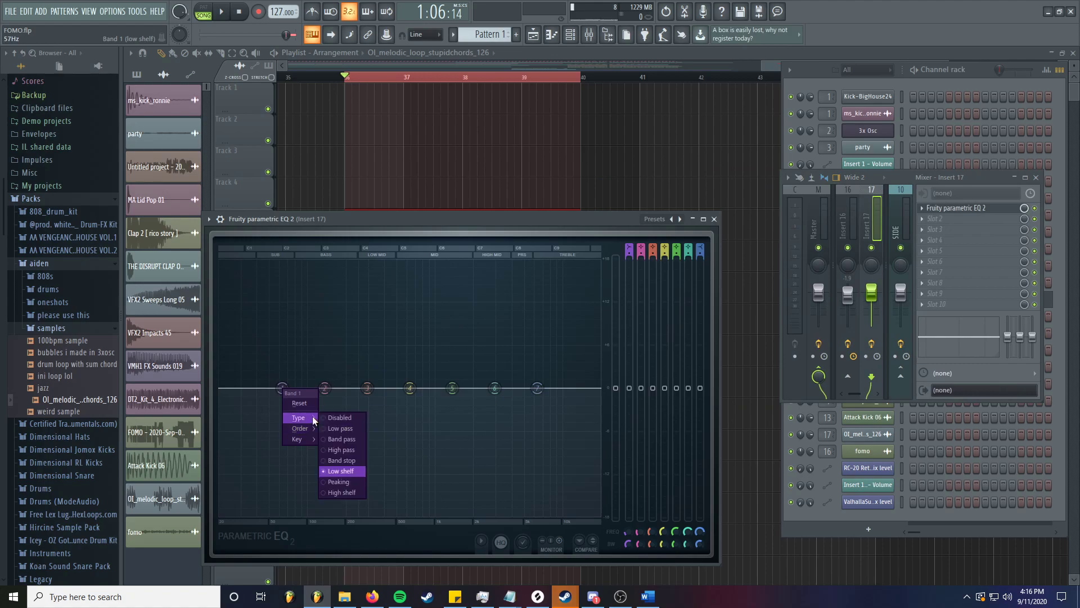
pyautogui.click(390, 251)
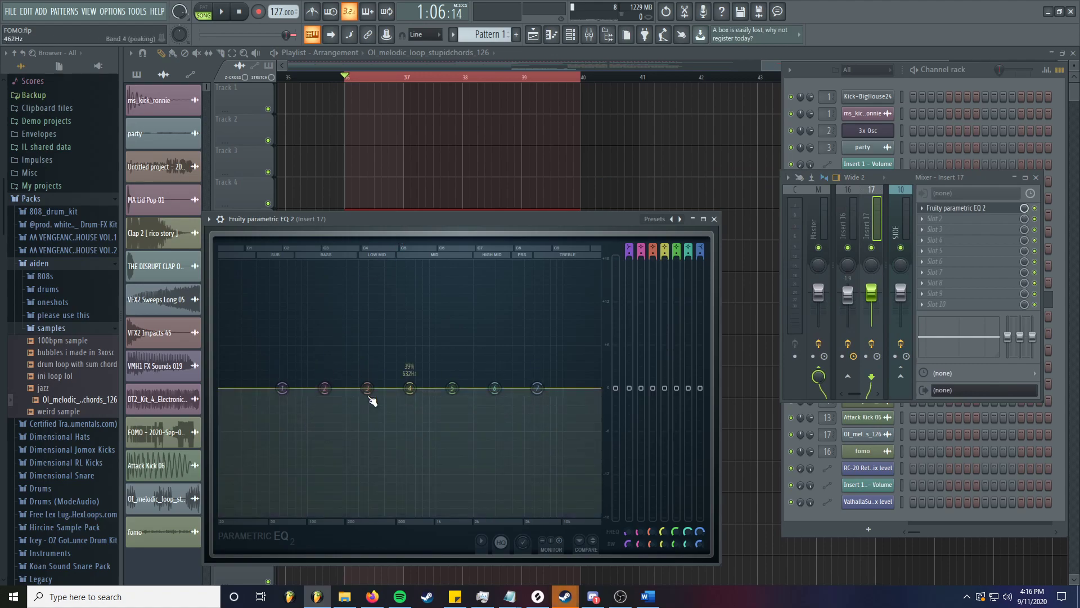
pyautogui.rightClick(282, 388)
pyautogui.moveTo(304, 419)
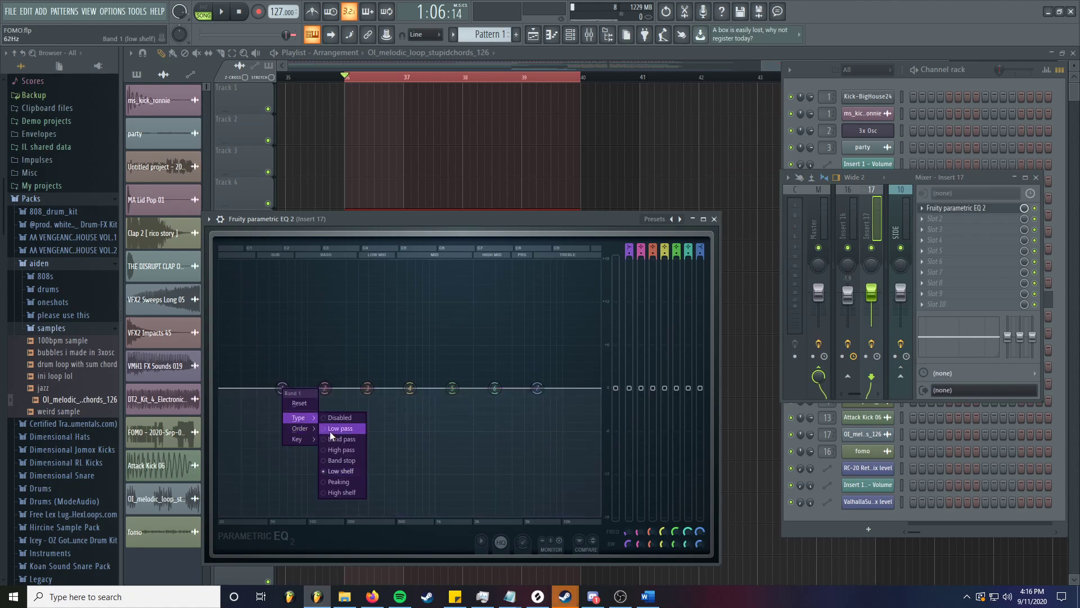
pyautogui.rightClick(282, 388)
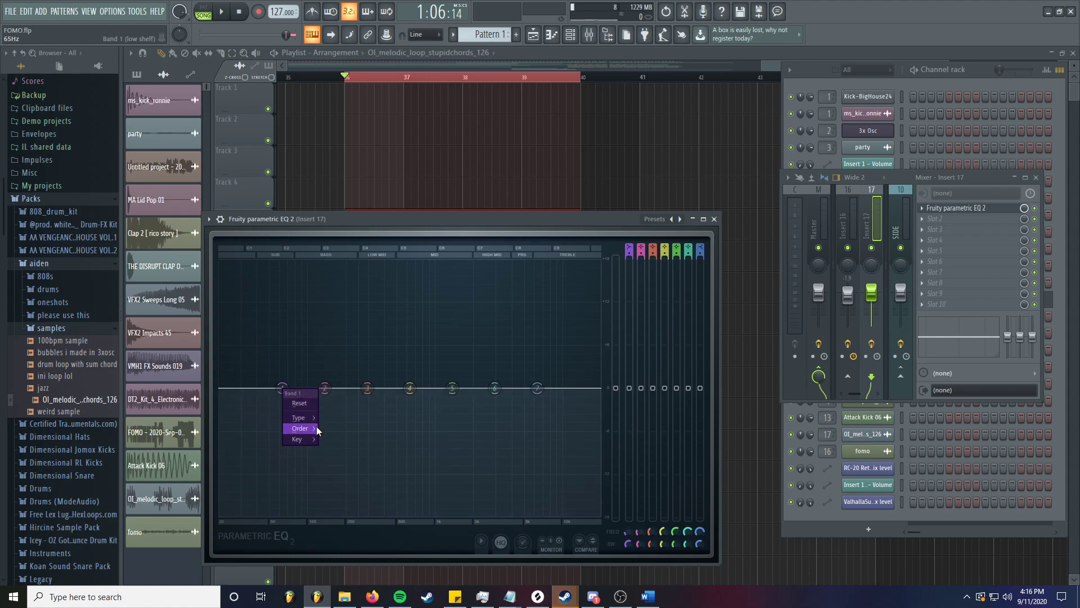
pyautogui.moveTo(315, 421)
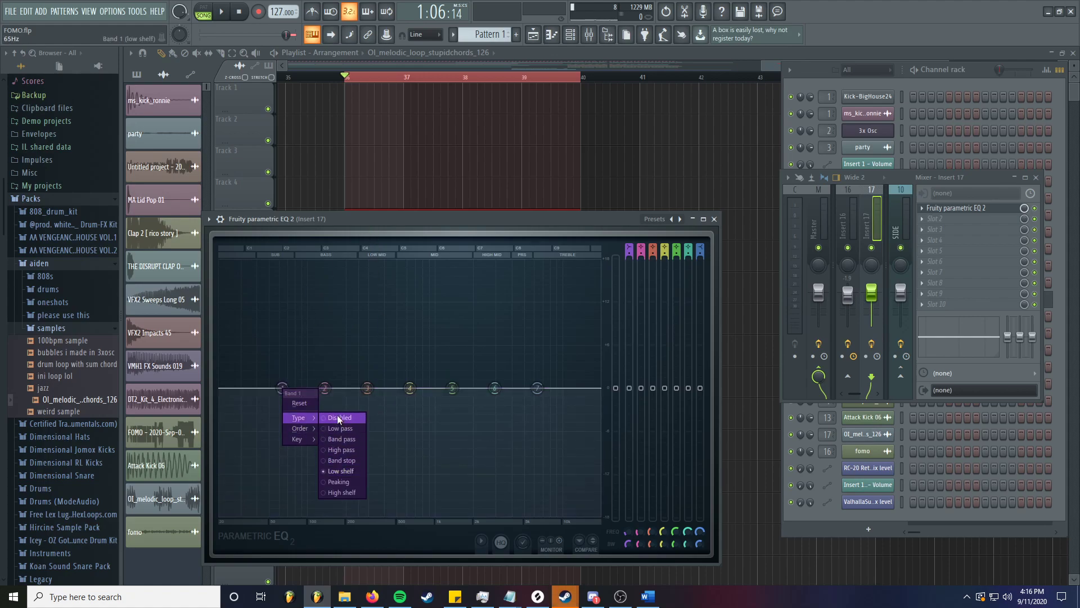
pyautogui.click(337, 450)
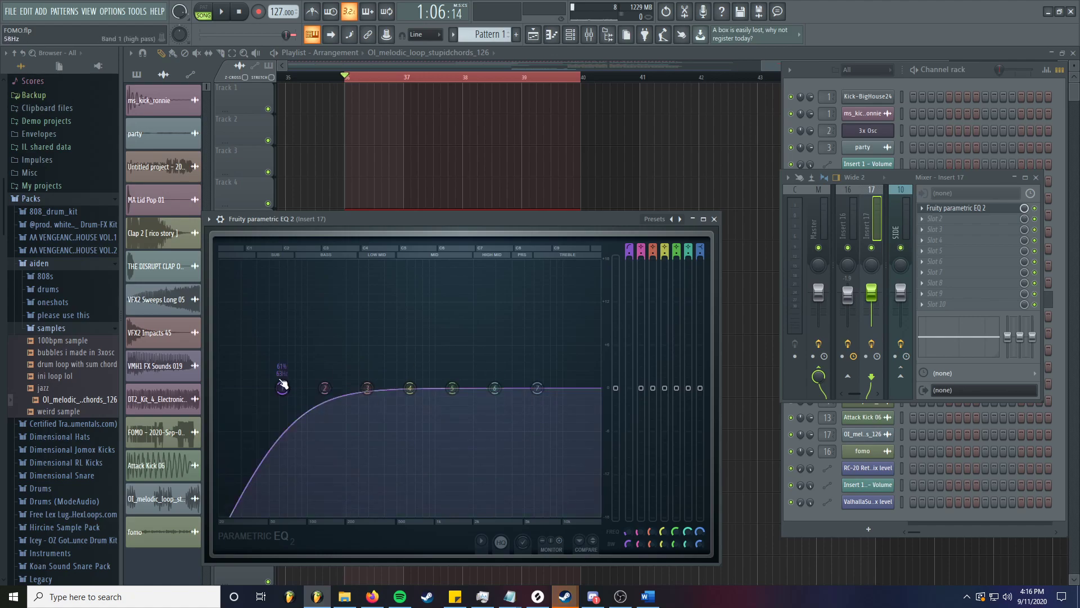
# - Drag band 1's high-pass cutoff back and forth, settling near 65 Hz
pyautogui.moveTo(282, 387); pyautogui.dragTo(220, 393)
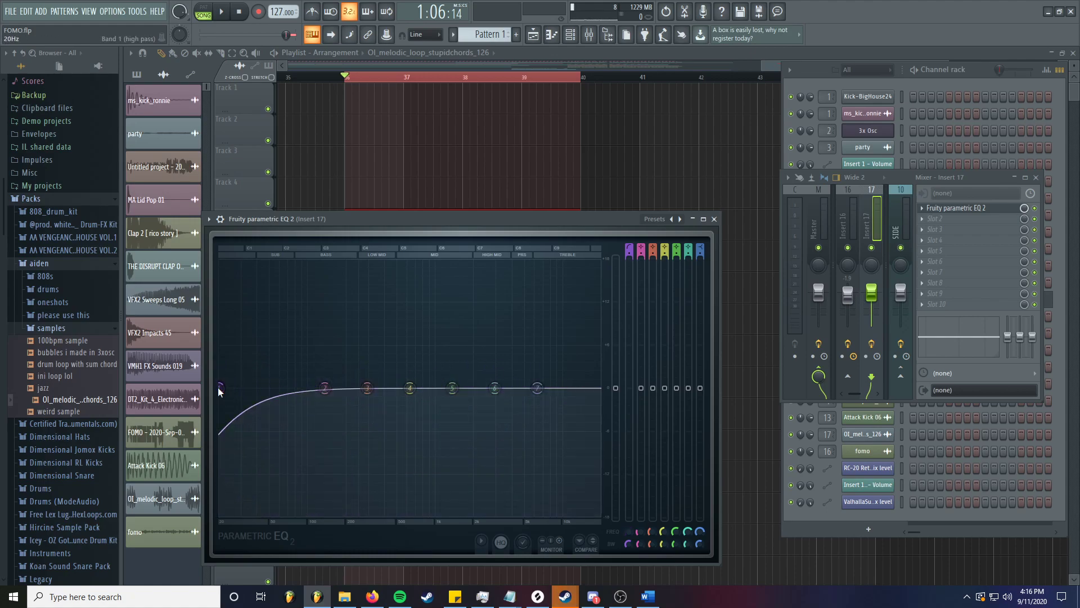
pyautogui.moveTo(220, 390); pyautogui.dragTo(223, 390)
pyautogui.scroll(-2, 223, 389)
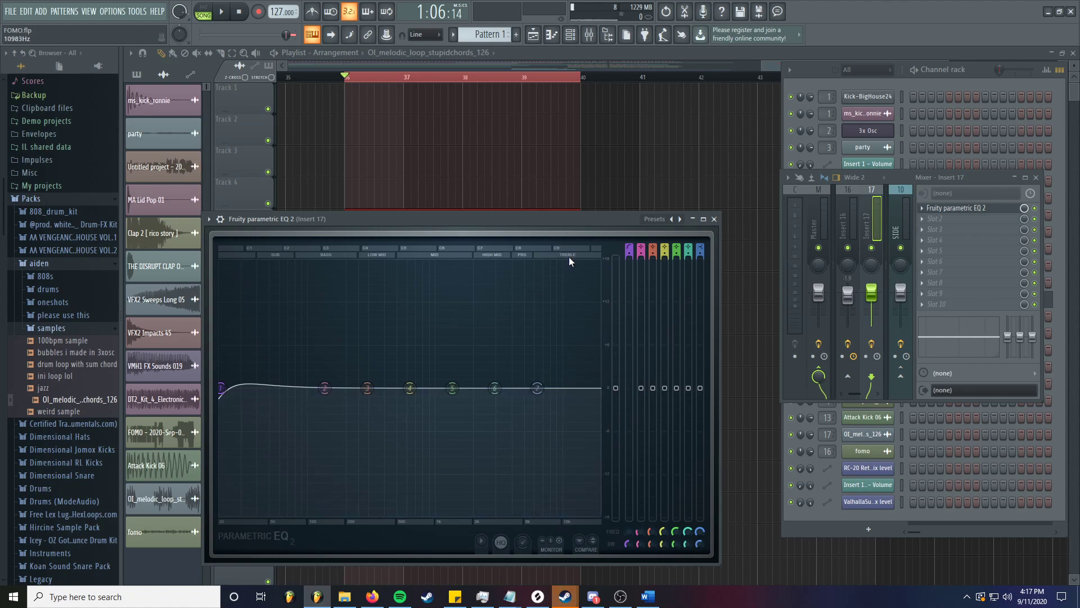
pyautogui.moveTo(222, 387); pyautogui.dragTo(282, 388)
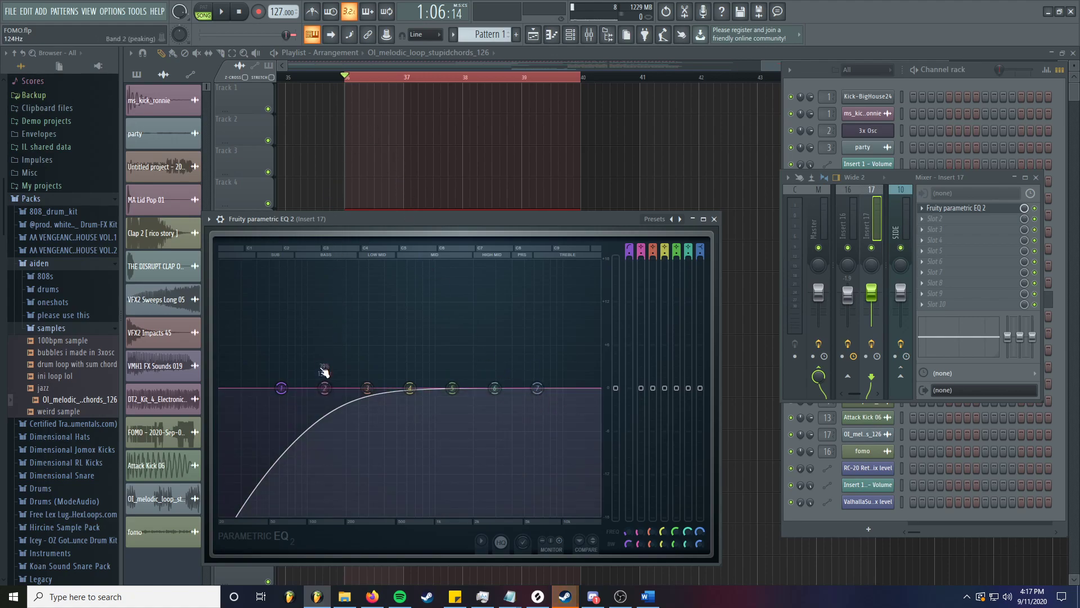
# - Play, restart and stop the loop to audition the high-pass, then resume playback
pyautogui.press('space')
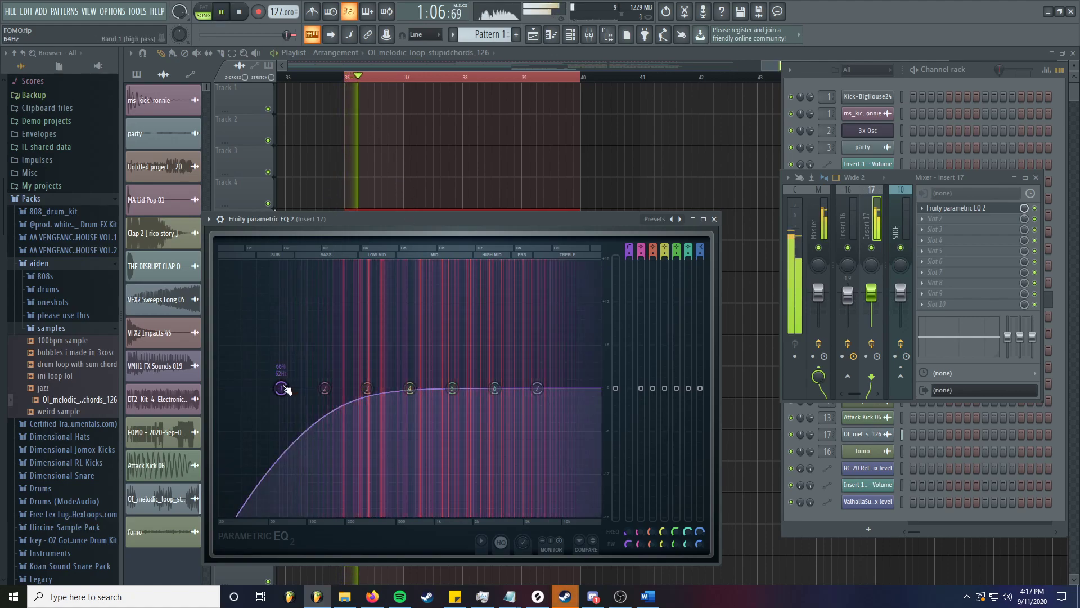
pyautogui.press('space')
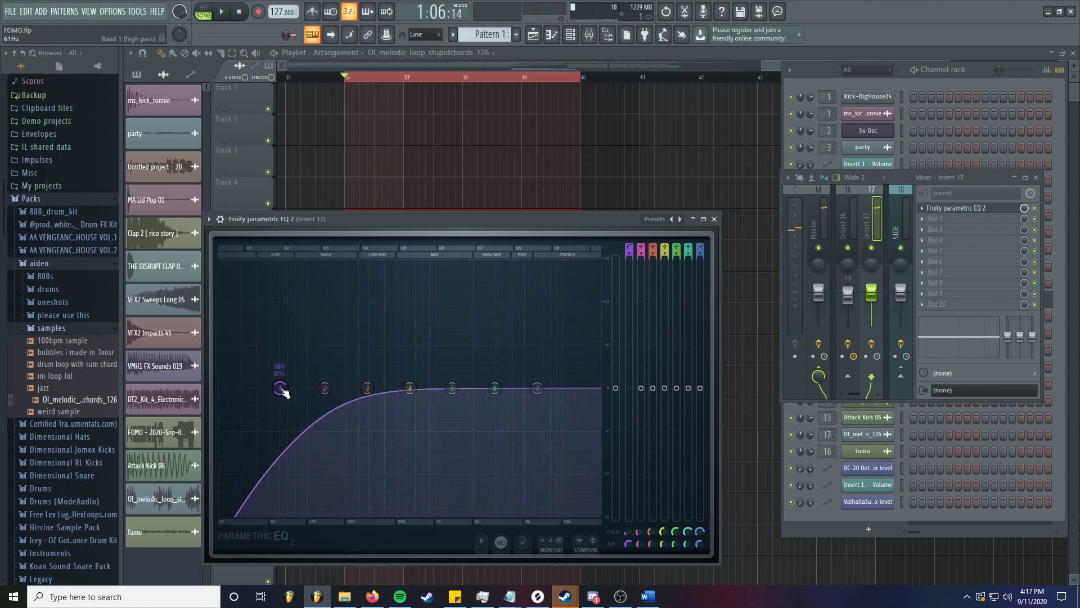
pyautogui.press('space')
pyautogui.press('space')
pyautogui.press('space')
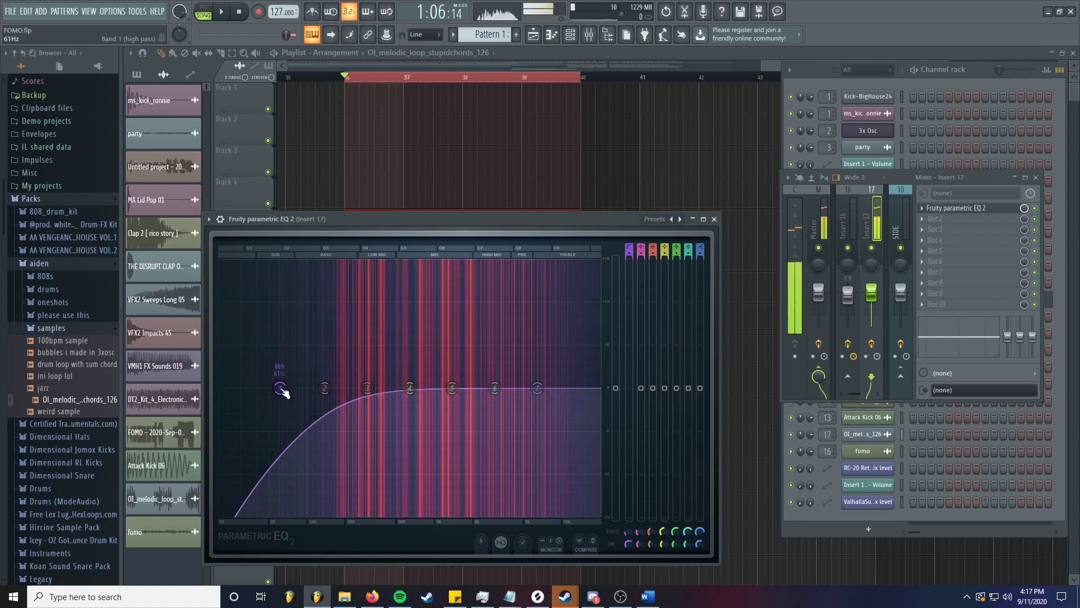
pyautogui.press('space')
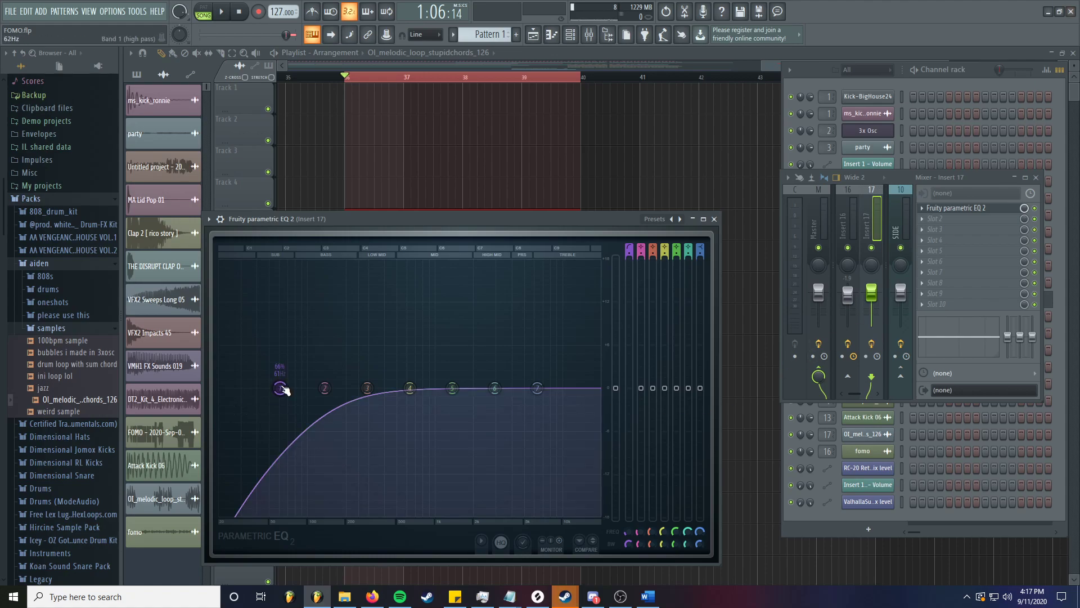
pyautogui.press('space')
# - Sweep band 1's high-pass cutoff between about 22 and 159 Hz while listening, ending near 27 Hz
pyautogui.moveTo(281, 388); pyautogui.dragTo(220, 387)
pyautogui.press('space')
pyautogui.press('space')
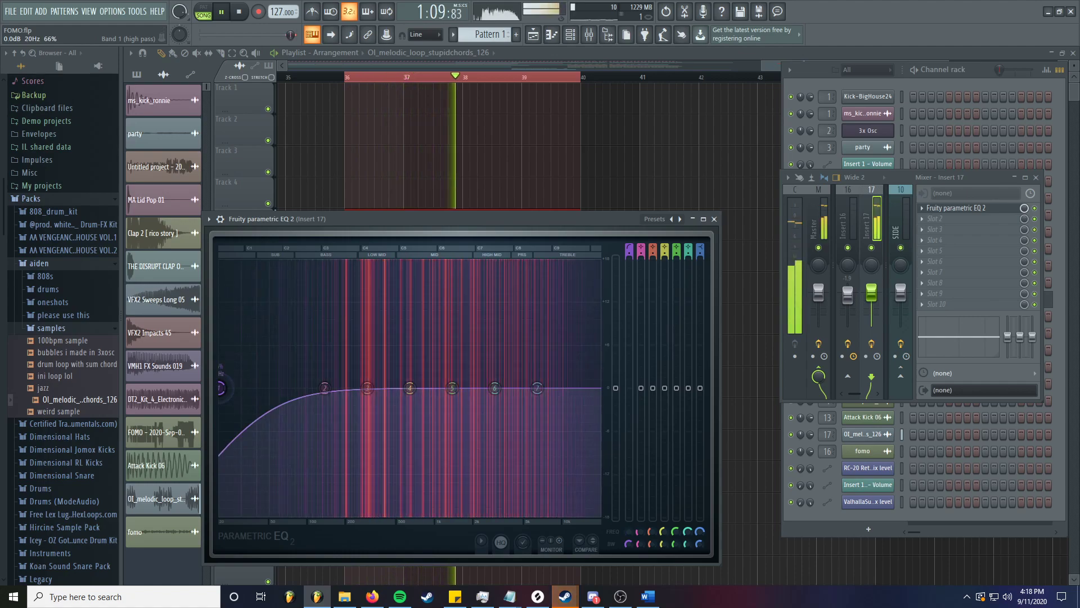
pyautogui.press('space')
pyautogui.moveTo(223, 388); pyautogui.dragTo(315, 387)
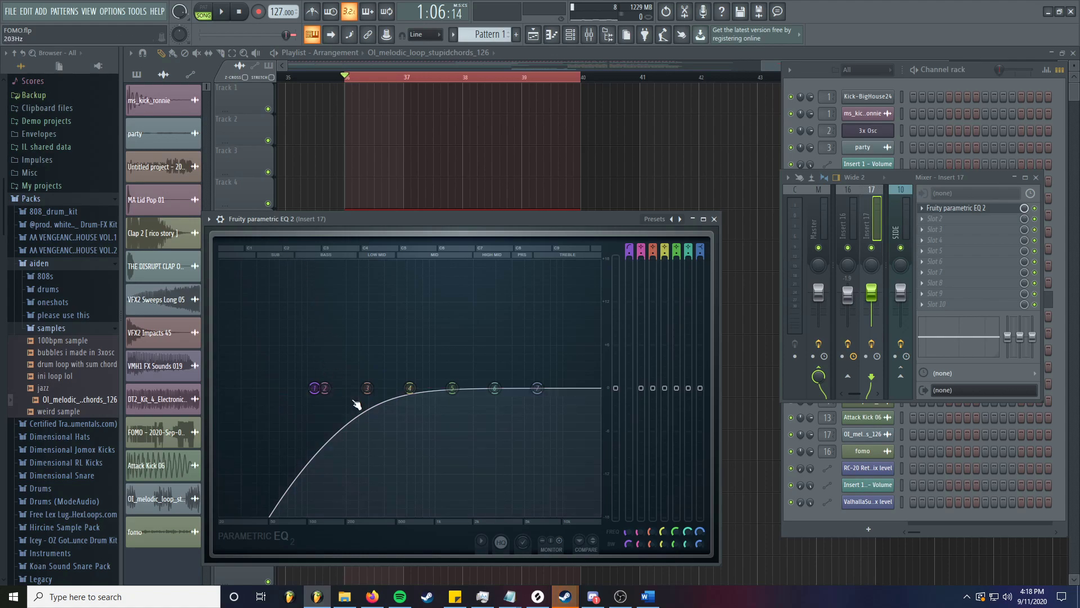
pyautogui.moveTo(321, 393)
pyautogui.mouseDown()
pyautogui.moveTo(345, 381)
pyautogui.moveTo(336, 392)
pyautogui.mouseUp()
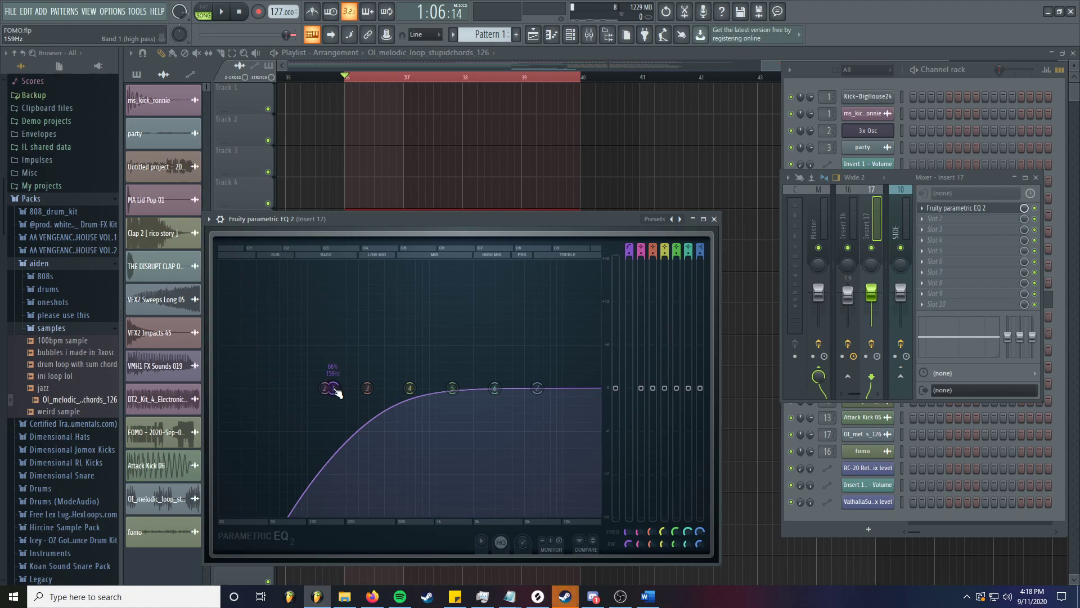
pyautogui.moveTo(335, 397); pyautogui.dragTo(342, 396)
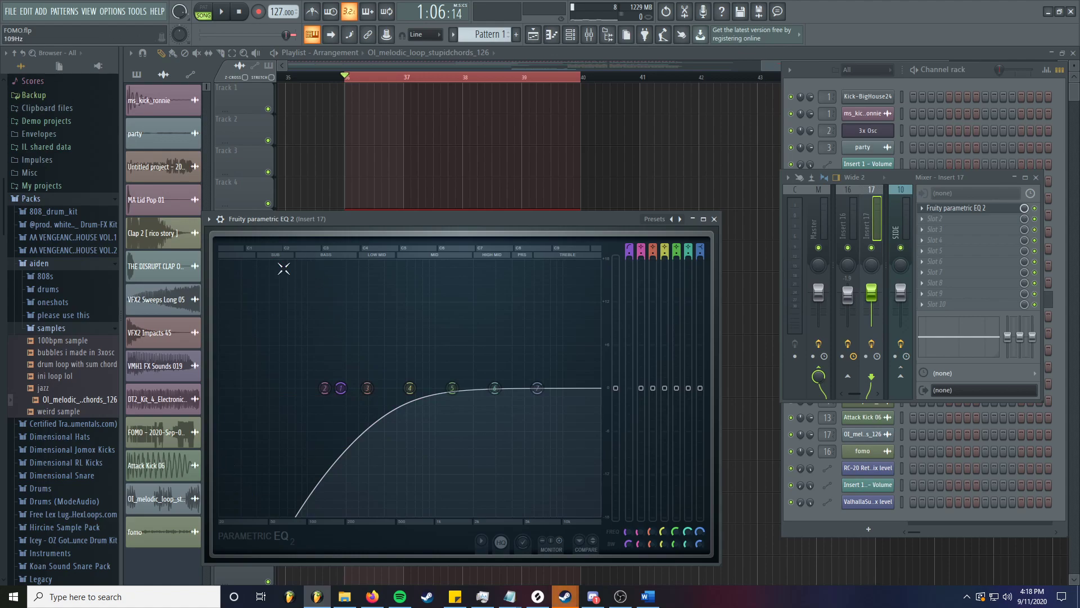
pyautogui.moveTo(341, 388); pyautogui.dragTo(365, 388)
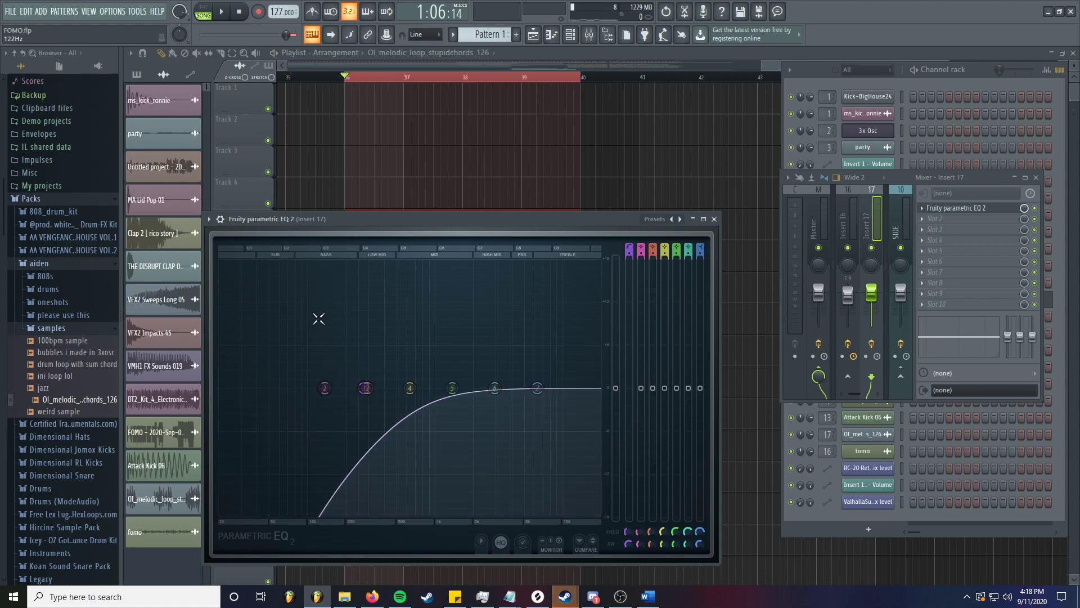
pyautogui.moveTo(364, 388); pyautogui.dragTo(235, 387)
# - Change band 1 to a low shelf set to about -1.8 dB at 24 Hz
pyautogui.rightClick(235, 389)
pyautogui.moveTo(262, 419)
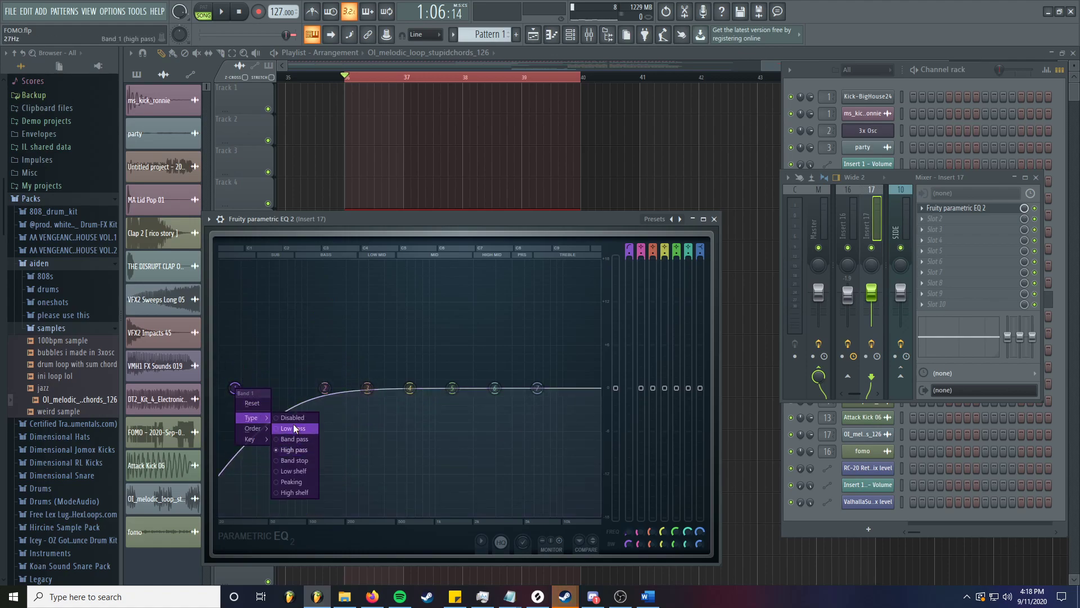
pyautogui.click(298, 472)
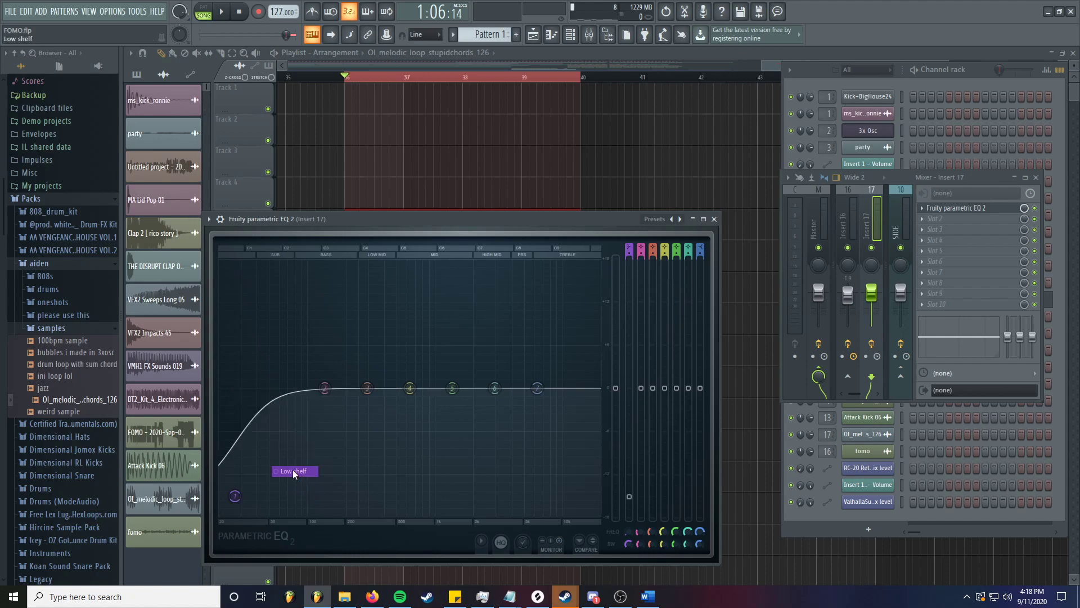
pyautogui.moveTo(236, 475); pyautogui.dragTo(295, 387)
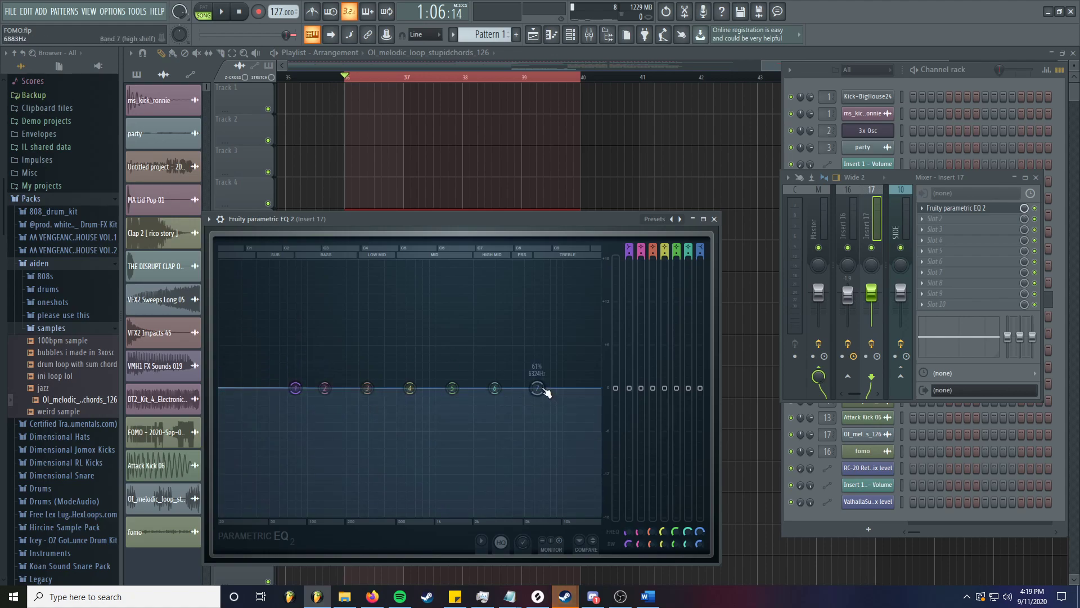
# - Turn band 7 into a low-pass filter and pull its cutoff down to around 252 Hz
pyautogui.rightClick(538, 389)
pyautogui.moveTo(549, 418)
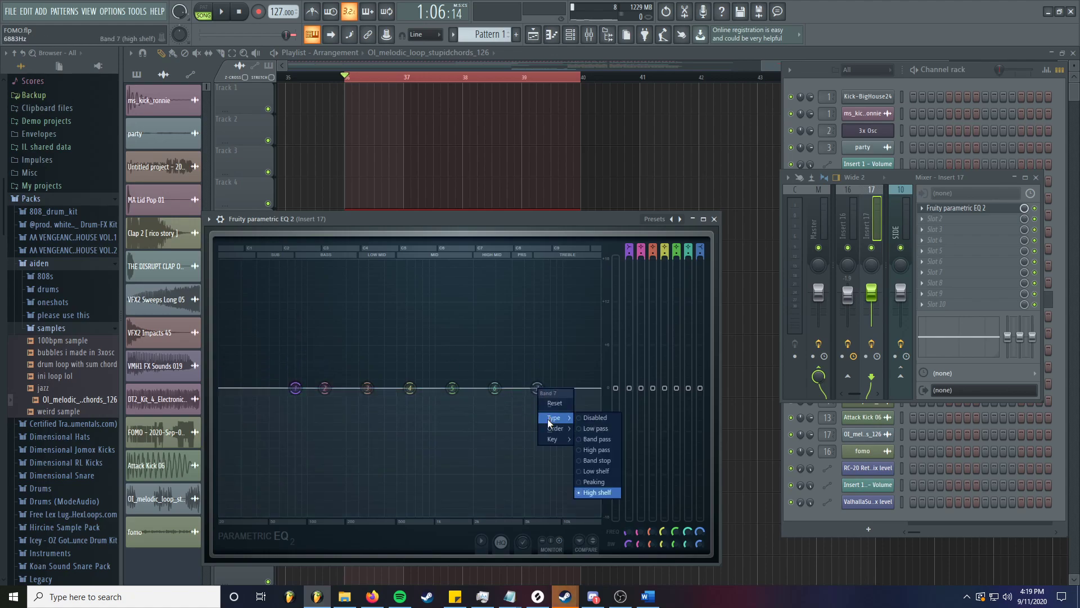
pyautogui.click(590, 430)
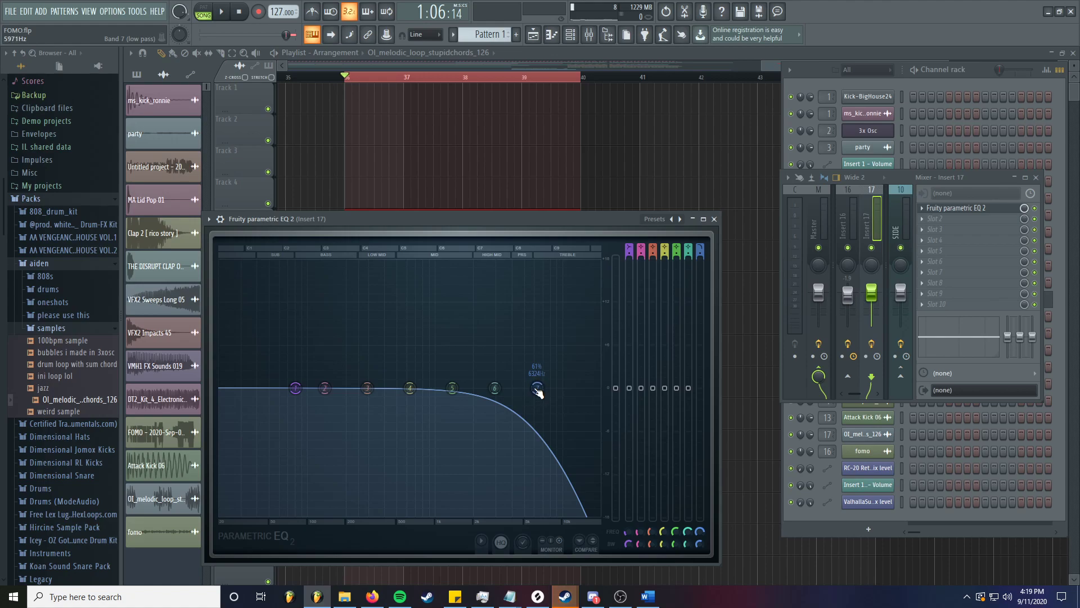
pyautogui.moveTo(542, 391); pyautogui.dragTo(264, 387)
# - Audition the low-pass during playback and lower band 1's low shelf to about 57 Hz
pyautogui.press('space')
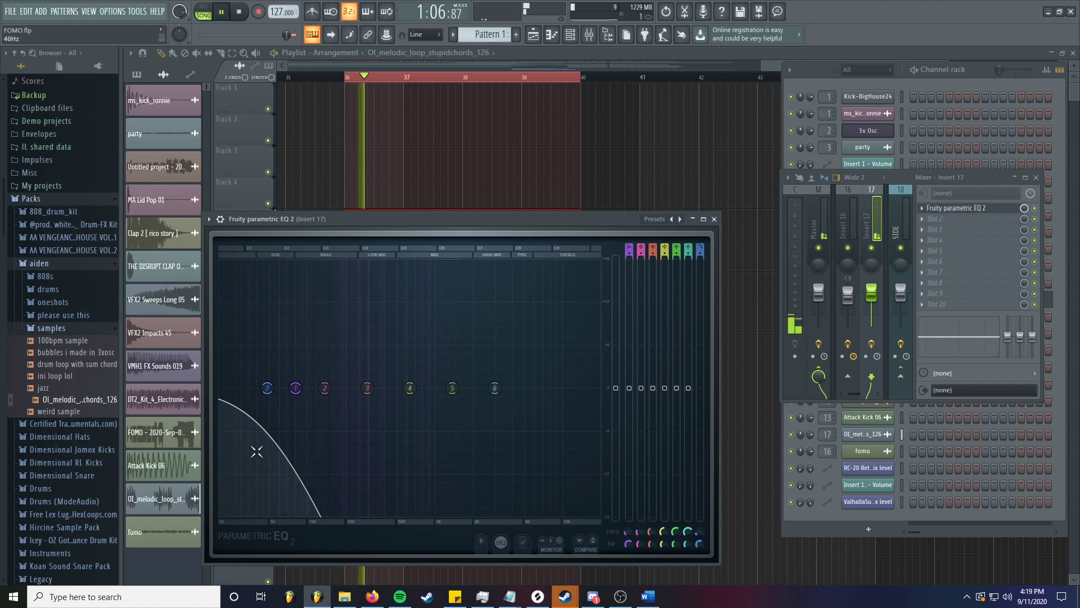
pyautogui.press('space')
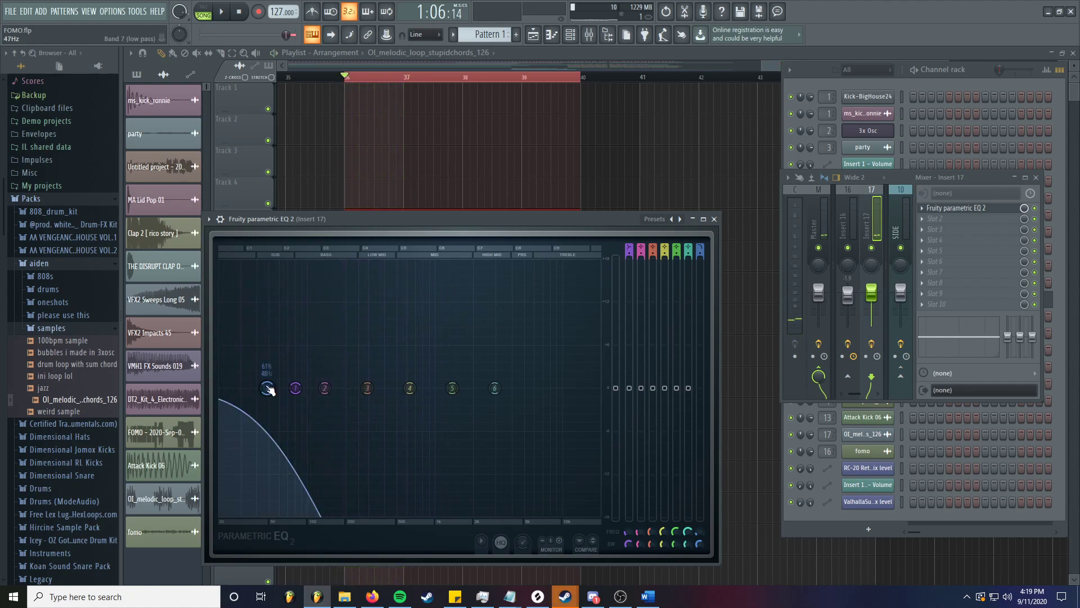
pyautogui.press('space')
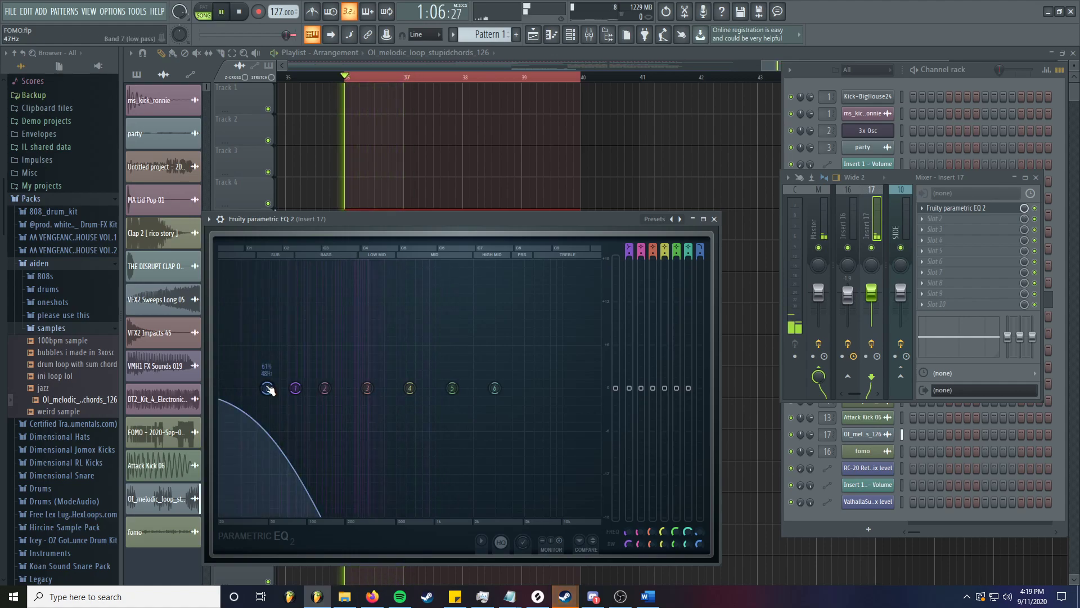
pyautogui.press('space')
pyautogui.press('space')
pyautogui.press('space')
pyautogui.press('space')
pyautogui.press('space')
pyautogui.press('space')
pyautogui.press('space')
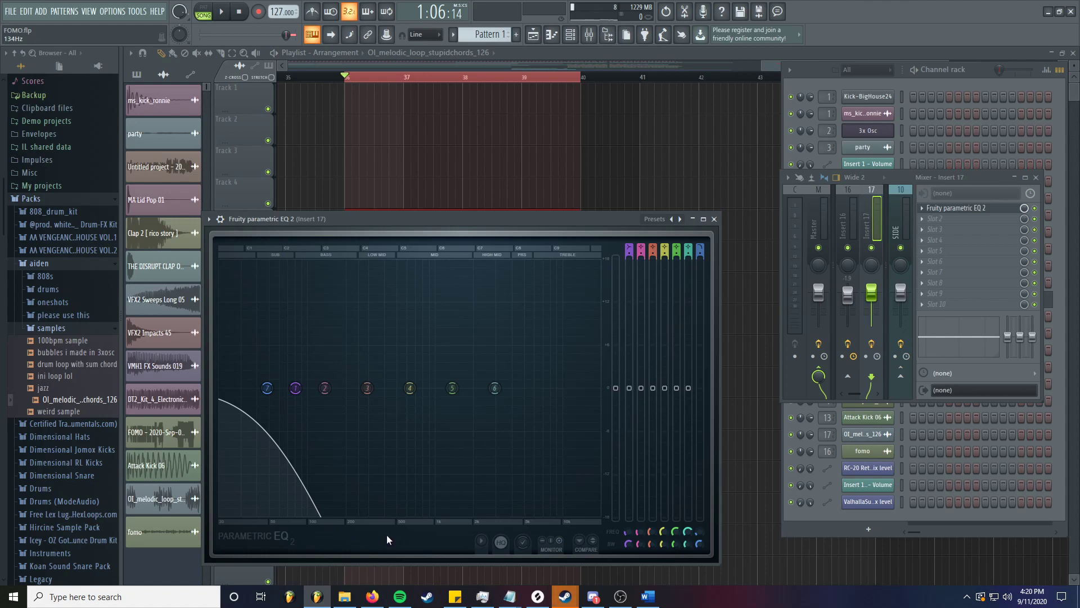
pyautogui.press('space')
pyautogui.press('space')
pyautogui.moveTo(295, 388); pyautogui.dragTo(240, 415)
pyautogui.press('space')
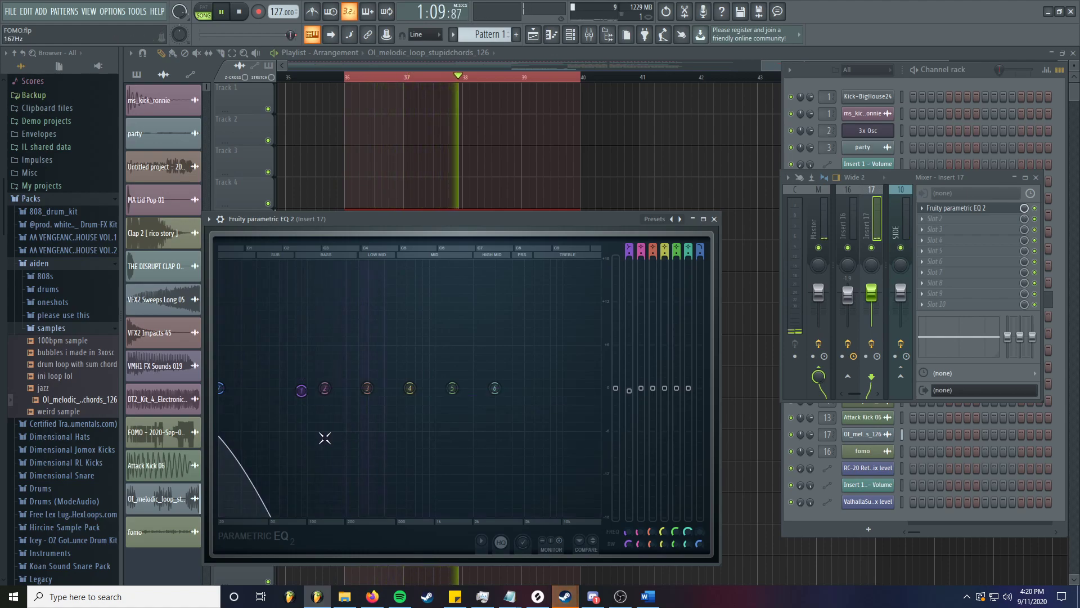
# - Raise band 7's low-pass cutoff to about 19,207 Hz and adjust its bandwidth
pyautogui.moveTo(225, 391); pyautogui.dragTo(598, 388)
pyautogui.press('space')
pyautogui.scroll(-5, 600, 390)
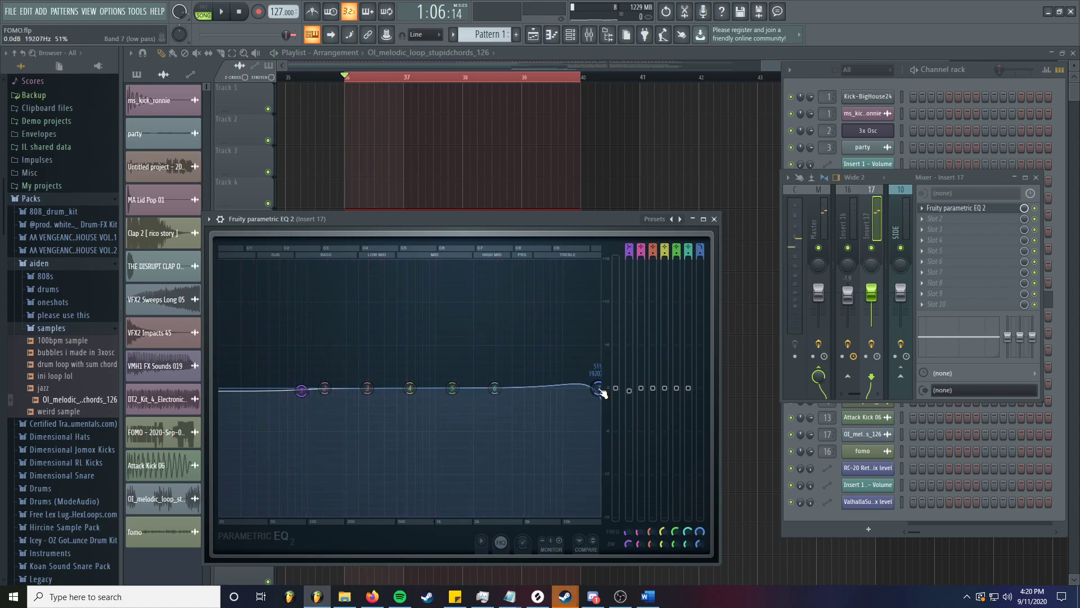
pyautogui.scroll(3, 602, 392)
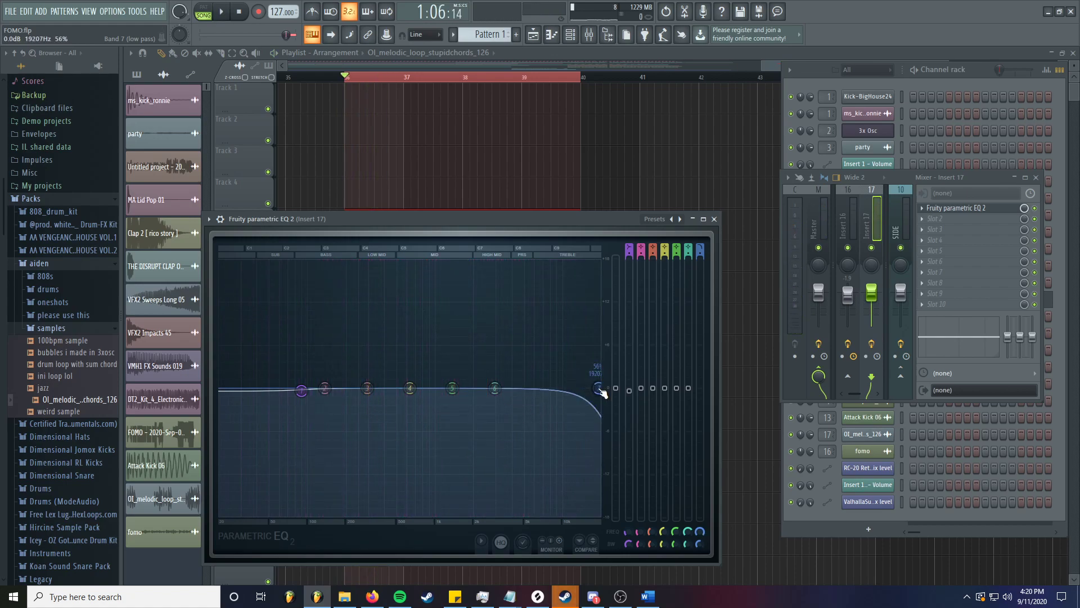
# - Change band 7 to a low shelf at 0 dB and nudge band 1 slightly up
pyautogui.rightClick(599, 389)
pyautogui.moveTo(611, 418)
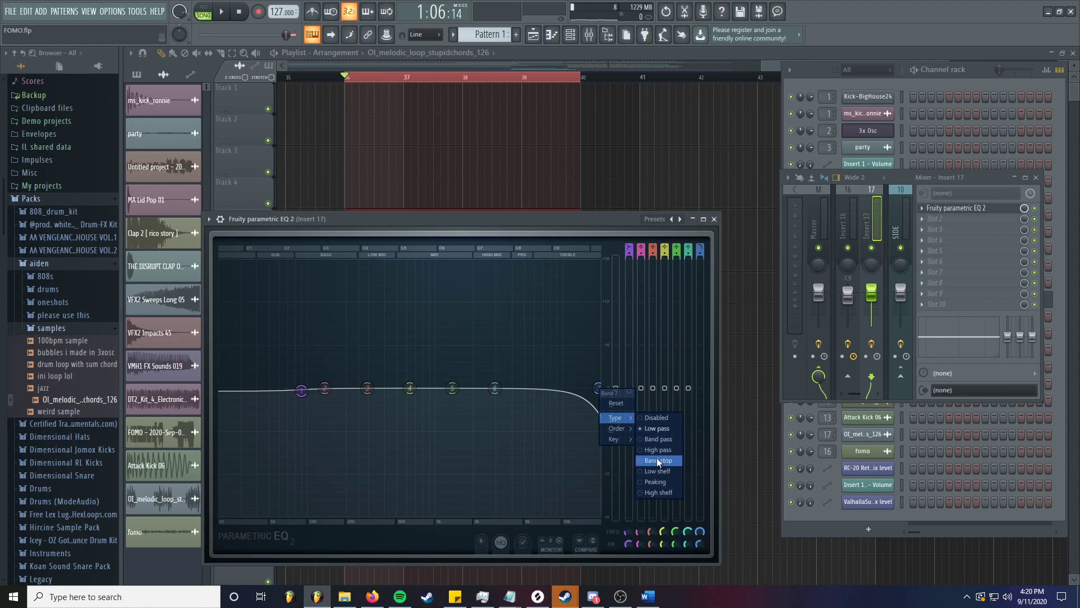
pyautogui.click(659, 471)
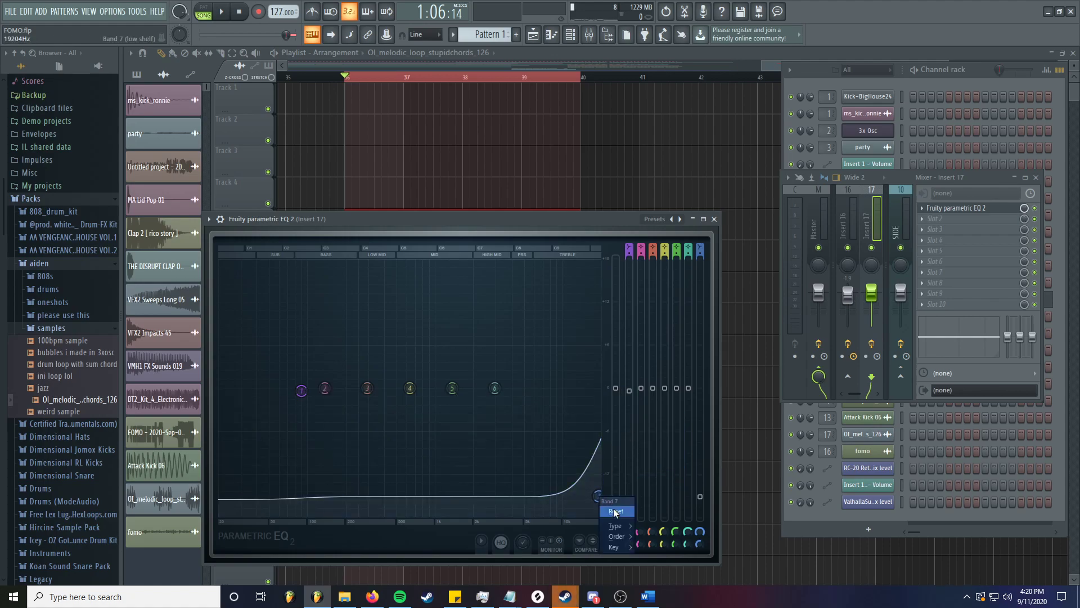
pyautogui.moveTo(598, 497); pyautogui.dragTo(560, 388)
pyautogui.moveTo(301, 390); pyautogui.dragTo(295, 386)
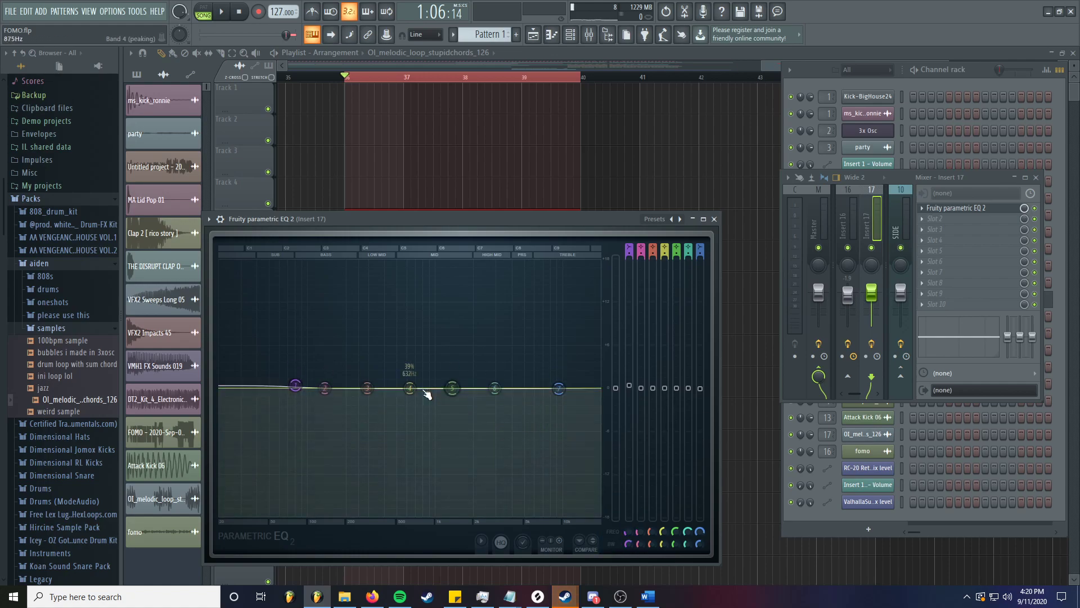
# - Make band 4 a band pass at 632 Hz with 100% bandwidth and play the loop
pyautogui.rightClick(408, 391)
pyautogui.moveTo(433, 415)
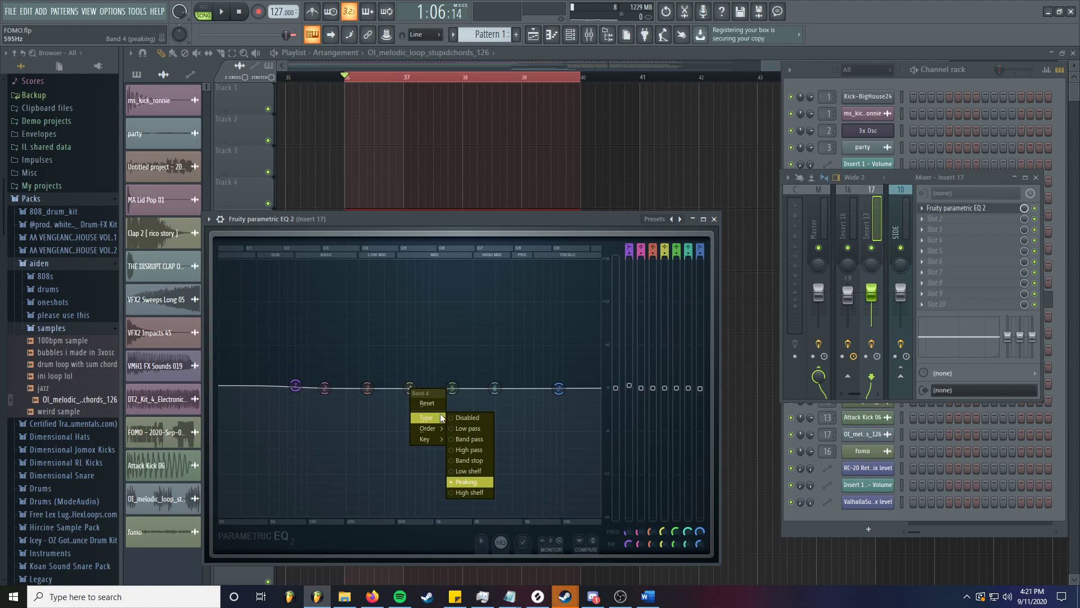
pyautogui.click(469, 439)
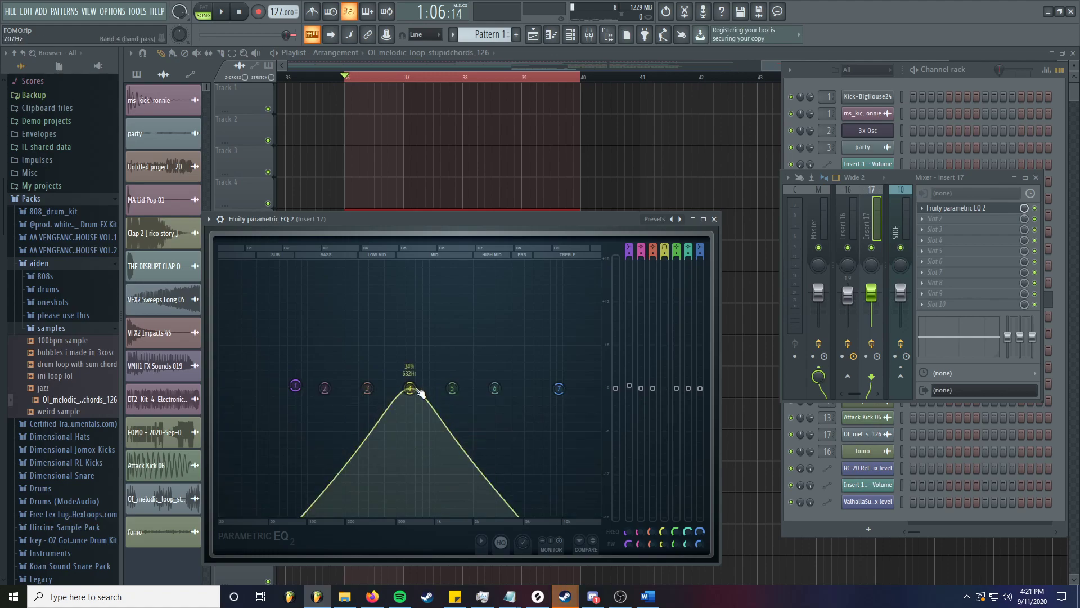
pyautogui.scroll(3, 420, 392)
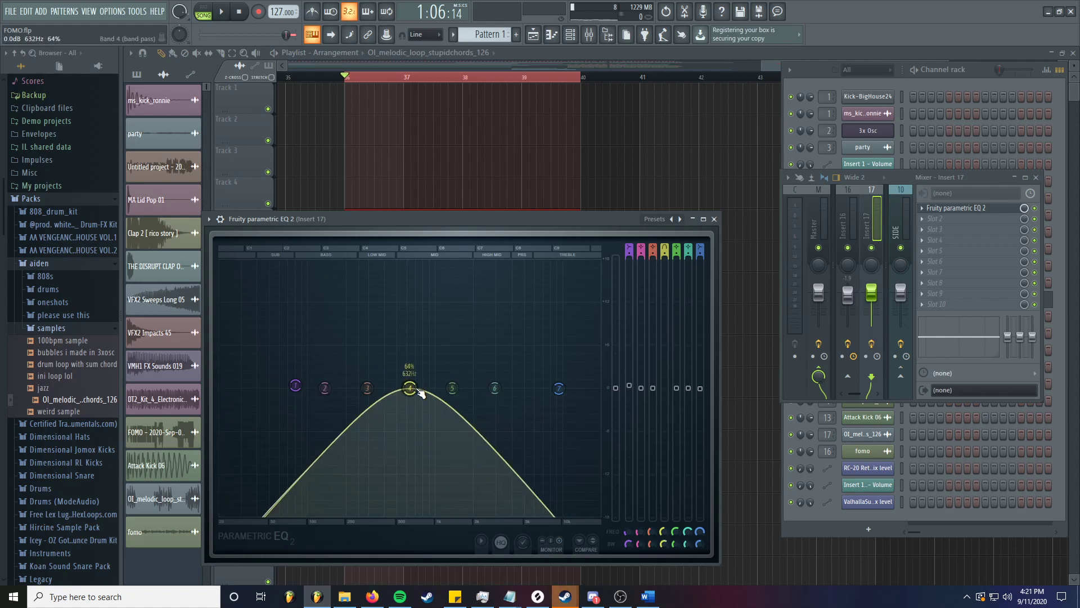
pyautogui.scroll(3, 421, 392)
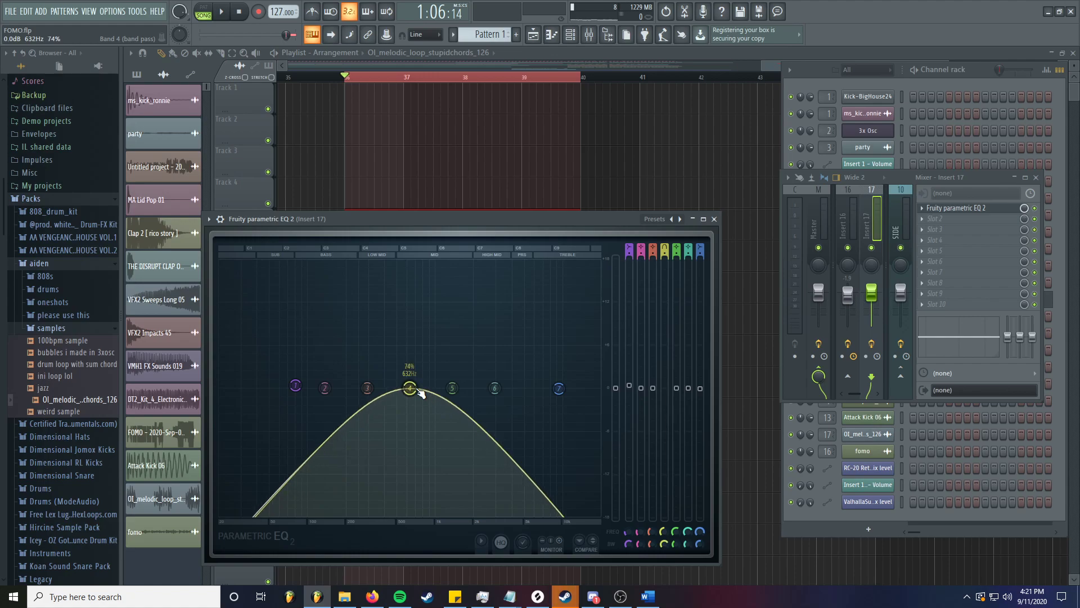
pyautogui.scroll(-1, 421, 392)
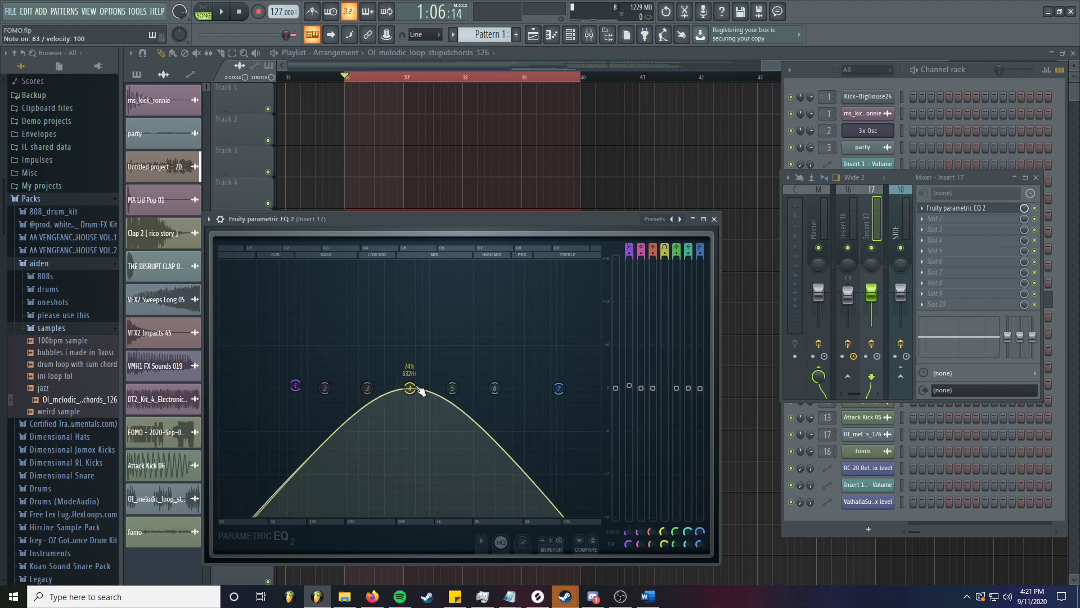
pyautogui.press('space')
pyautogui.press('space')
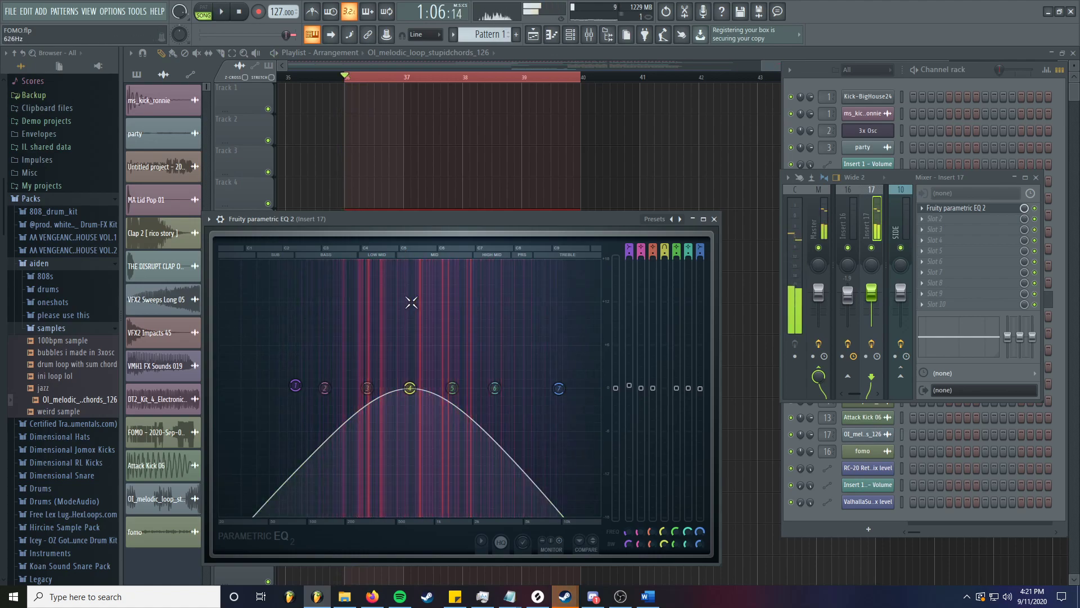
pyautogui.scroll(1, 415, 397)
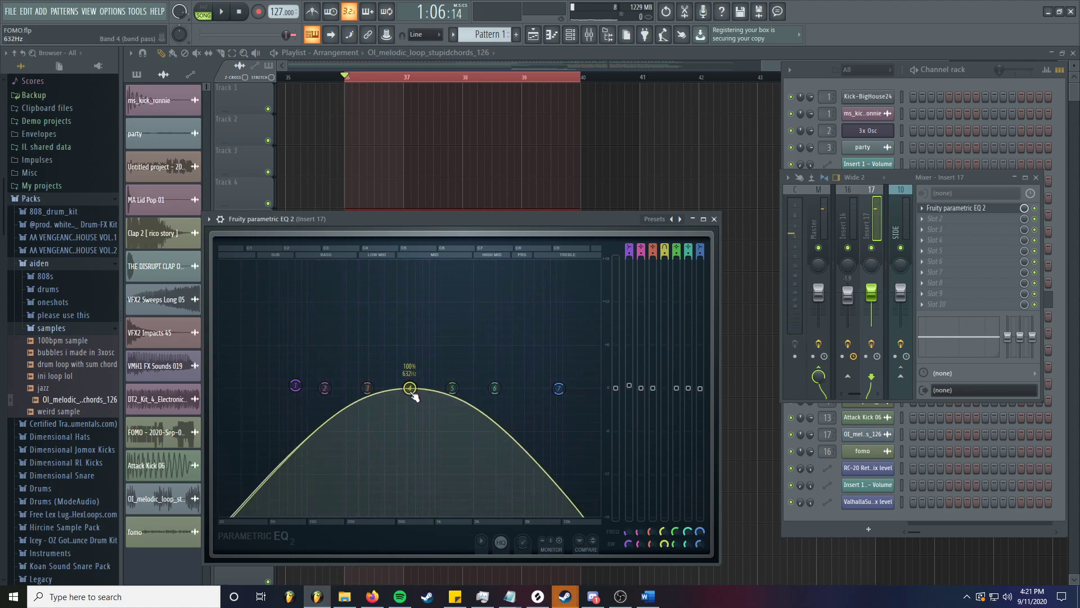
# - Set band 4 to a peaking filter and switch band 7 to a low-pass filter
pyautogui.rightClick(411, 390)
pyautogui.moveTo(433, 418)
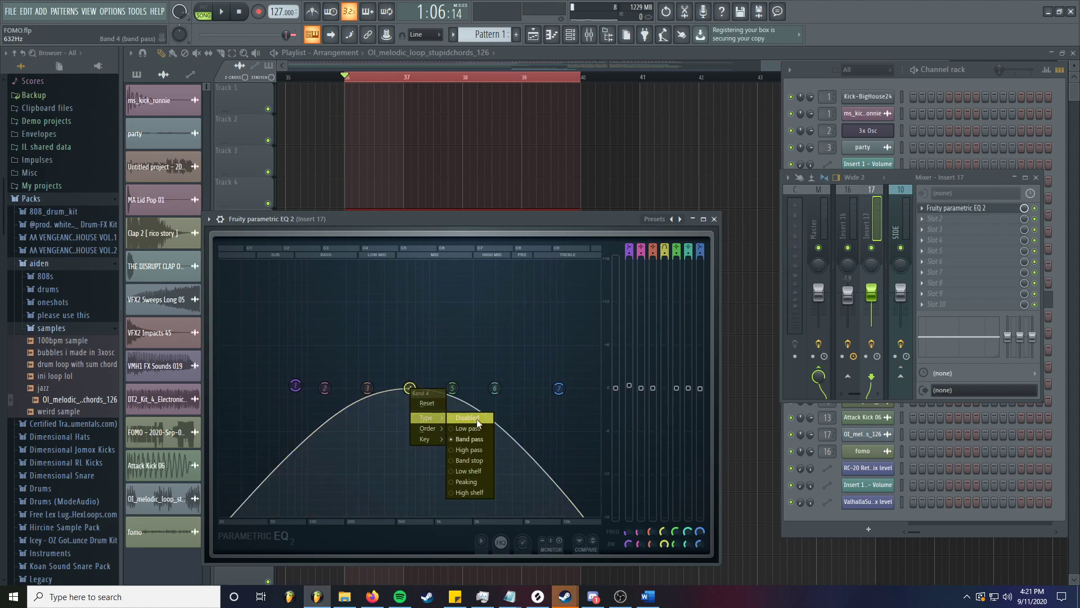
pyautogui.click(477, 482)
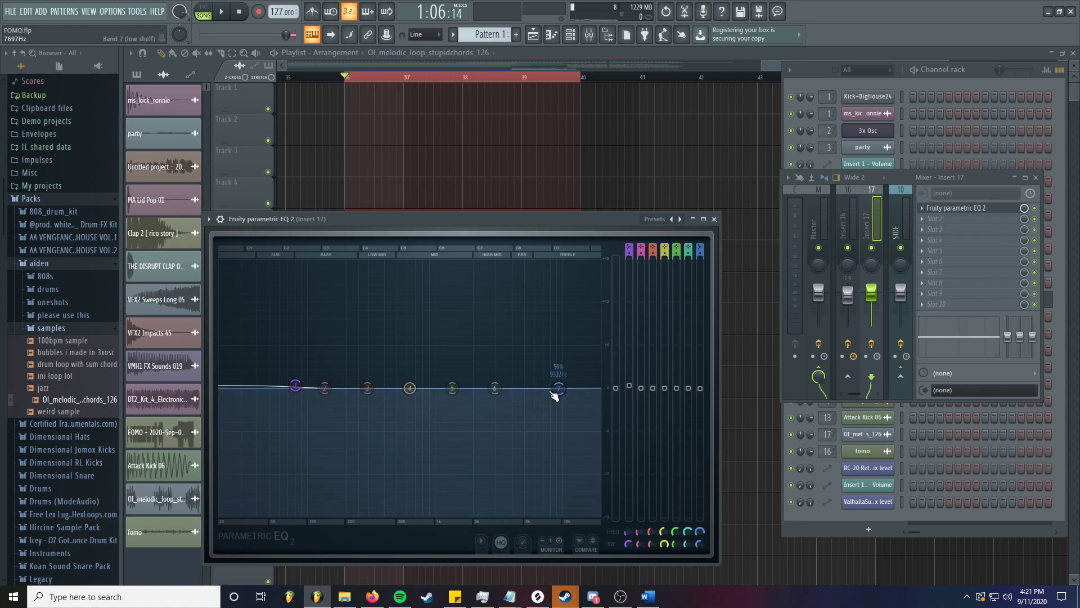
pyautogui.rightClick(559, 389)
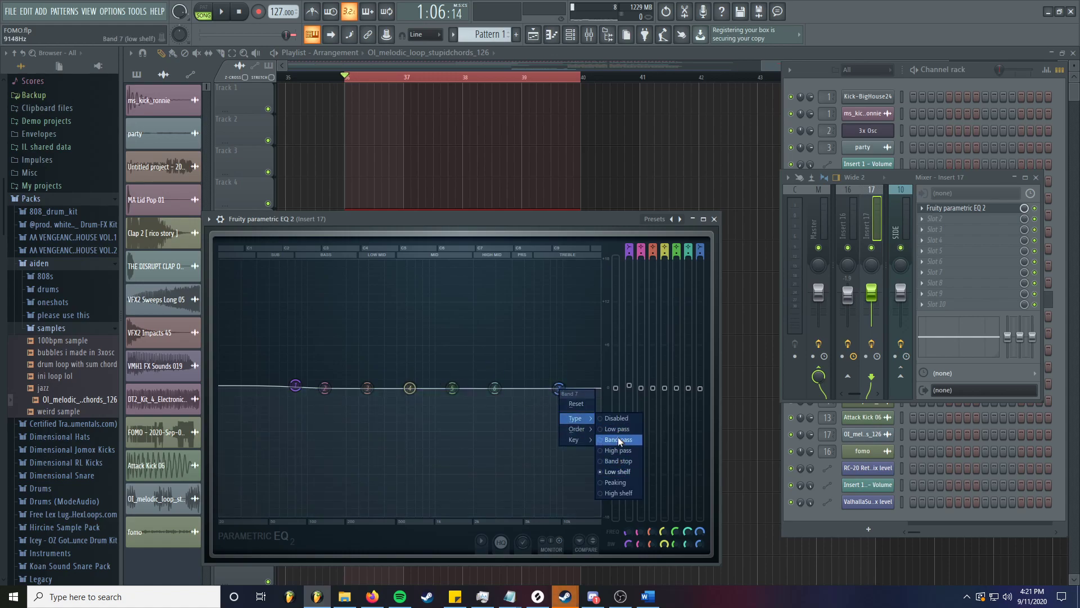
pyautogui.click(619, 430)
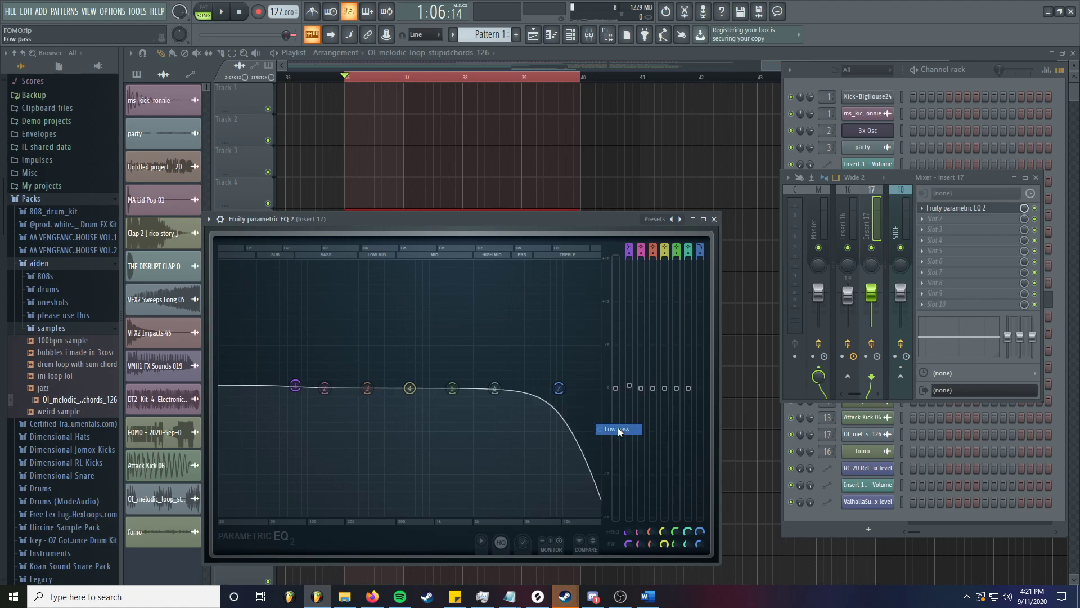
# - Make band 1 a high-pass filter and adjust the cutoffs, with band 1 at about 78 Hz
pyautogui.rightClick(296, 388)
pyautogui.moveTo(320, 418)
pyautogui.click(356, 450)
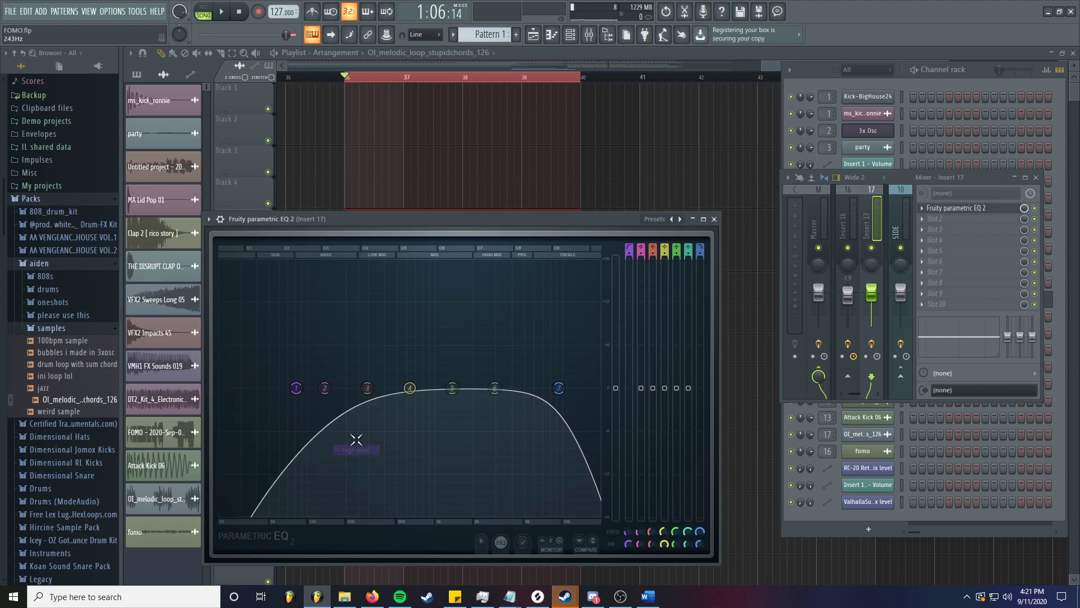
pyautogui.moveTo(559, 387); pyautogui.dragTo(529, 388)
pyautogui.click(296, 388)
pyautogui.moveTo(296, 392); pyautogui.dragTo(293, 393)
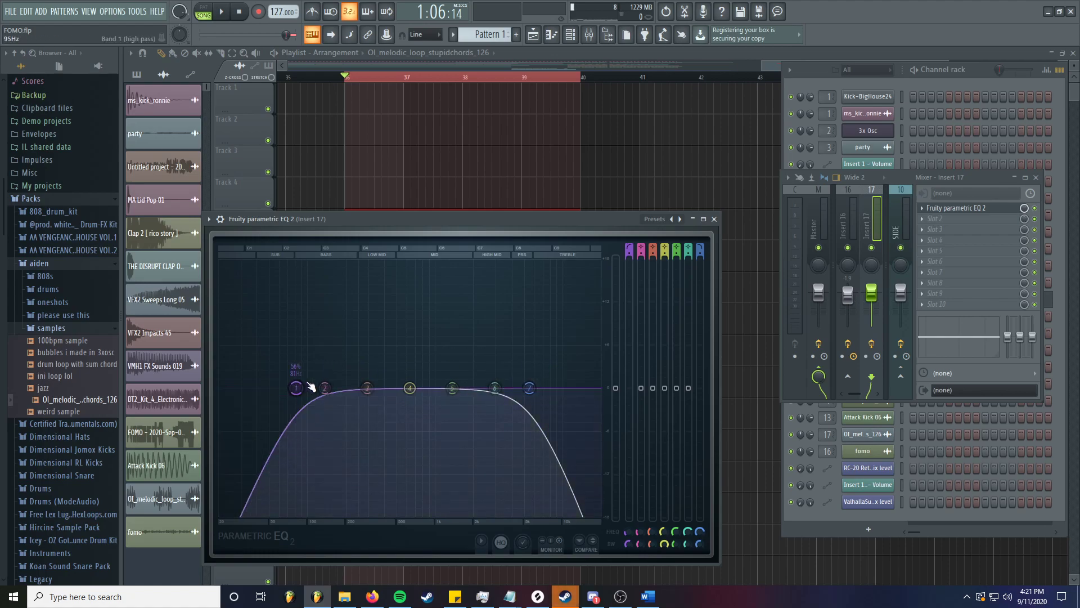
# - Return band 1 to a low shelf and band 7 to a high shelf
pyautogui.rightClick(295, 388)
pyautogui.moveTo(328, 417)
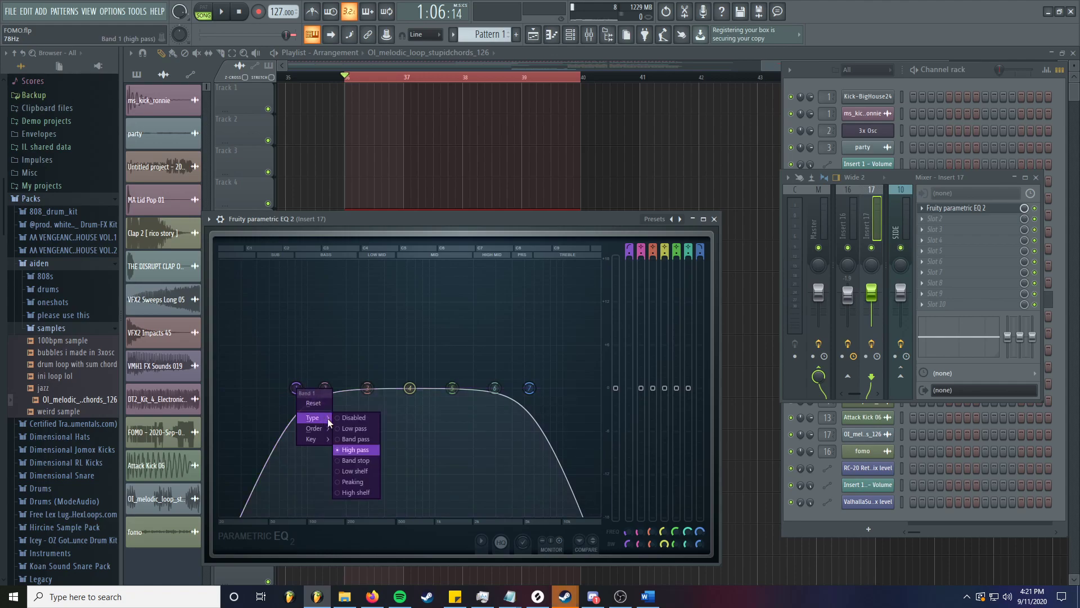
pyautogui.click(367, 470)
pyautogui.rightClick(532, 387)
pyautogui.moveTo(549, 430)
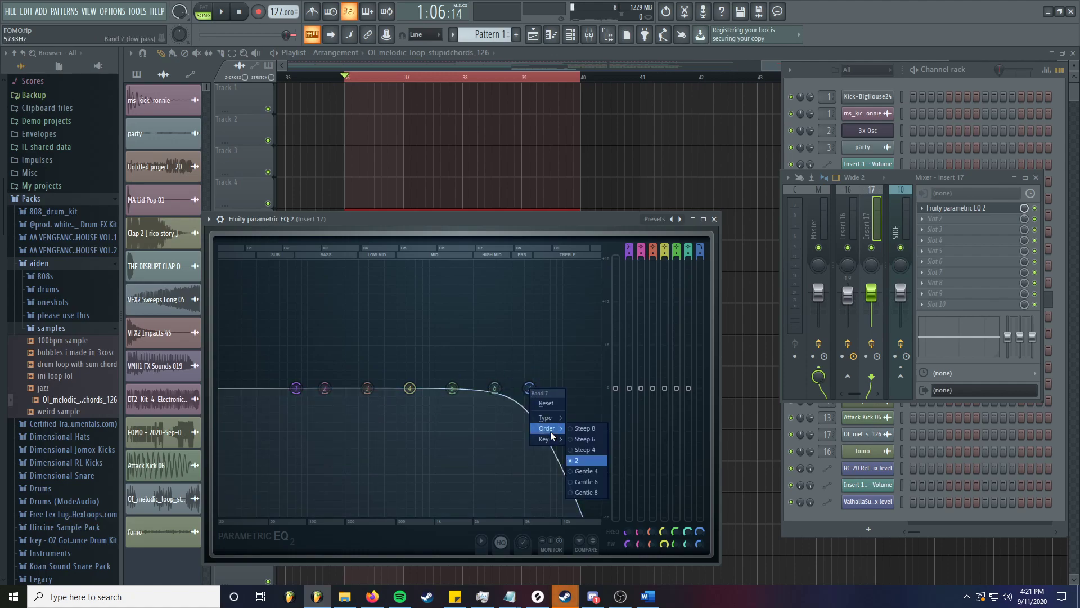
pyautogui.click(589, 498)
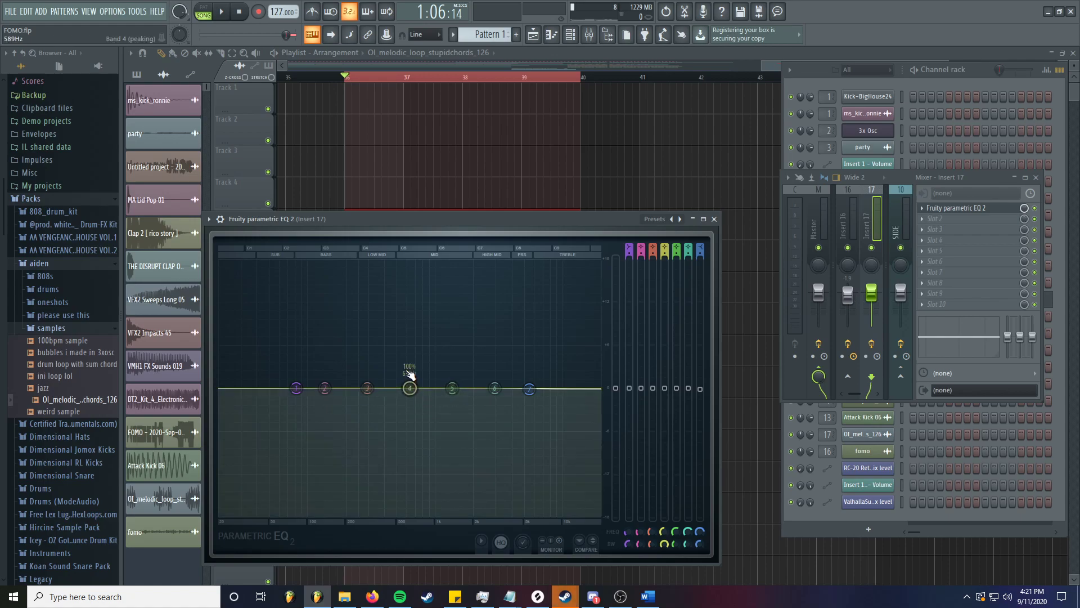
pyautogui.press('space')
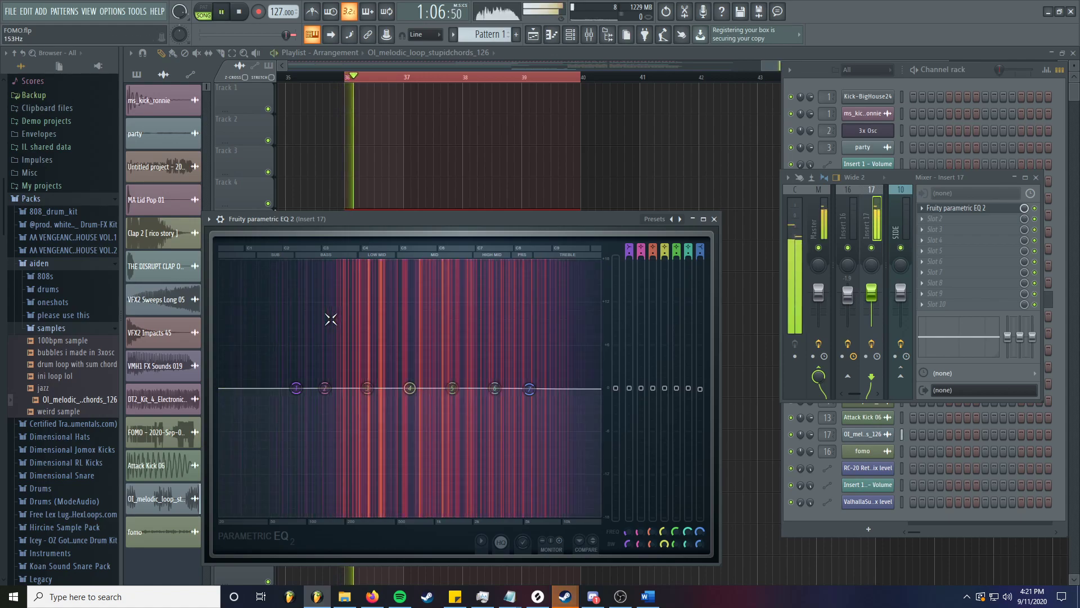
pyautogui.press('space')
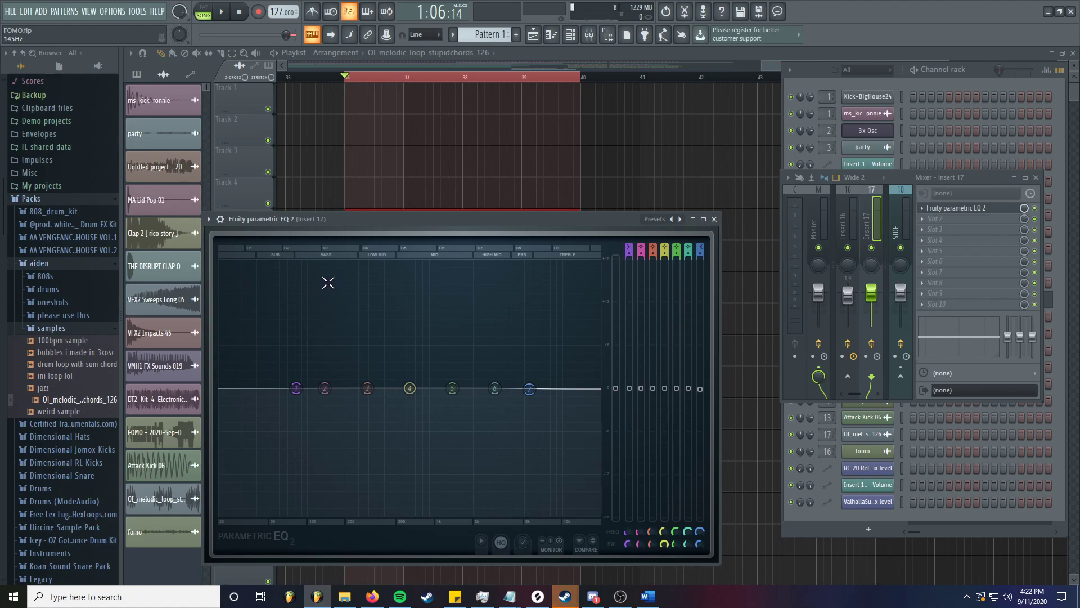
# - Keep band 4 as a peaking filter and drag it into a boost
pyautogui.rightClick(410, 389)
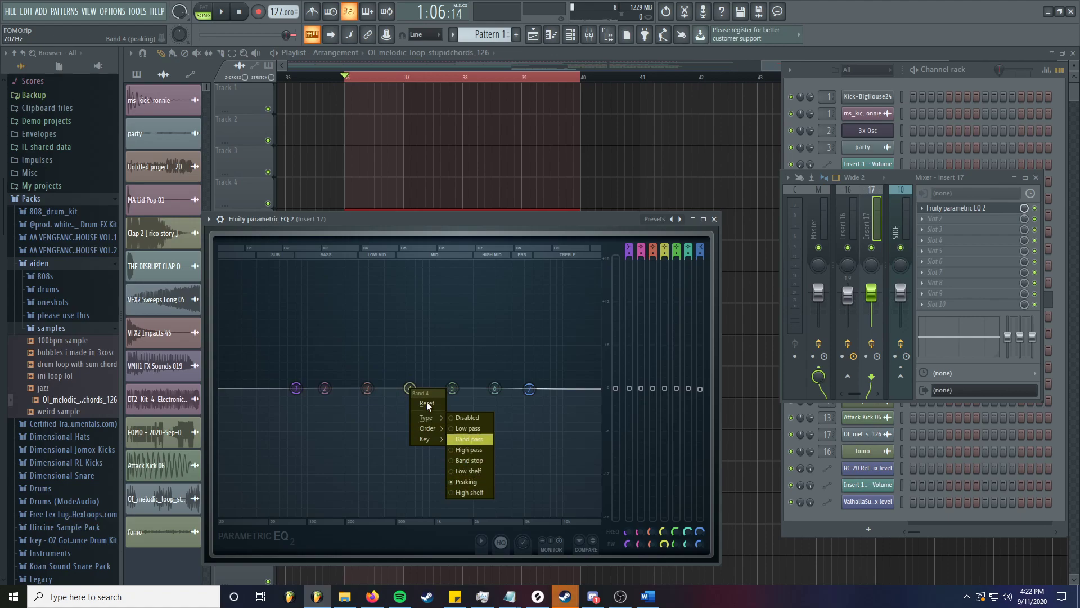
pyautogui.click(470, 439)
pyautogui.moveTo(410, 388); pyautogui.dragTo(403, 429)
# - Shrink band 4's bandwidth to 0% and lift it to an 18 dB peak near 305 Hz, then play the loop
pyautogui.scroll(-8, 410, 369)
pyautogui.scroll(7, 402, 427)
pyautogui.scroll(-6, 401, 426)
pyautogui.scroll(5, 400, 426)
pyautogui.scroll(-6, 402, 427)
pyautogui.moveTo(400, 428); pyautogui.dragTo(369, 260)
pyautogui.press('space')
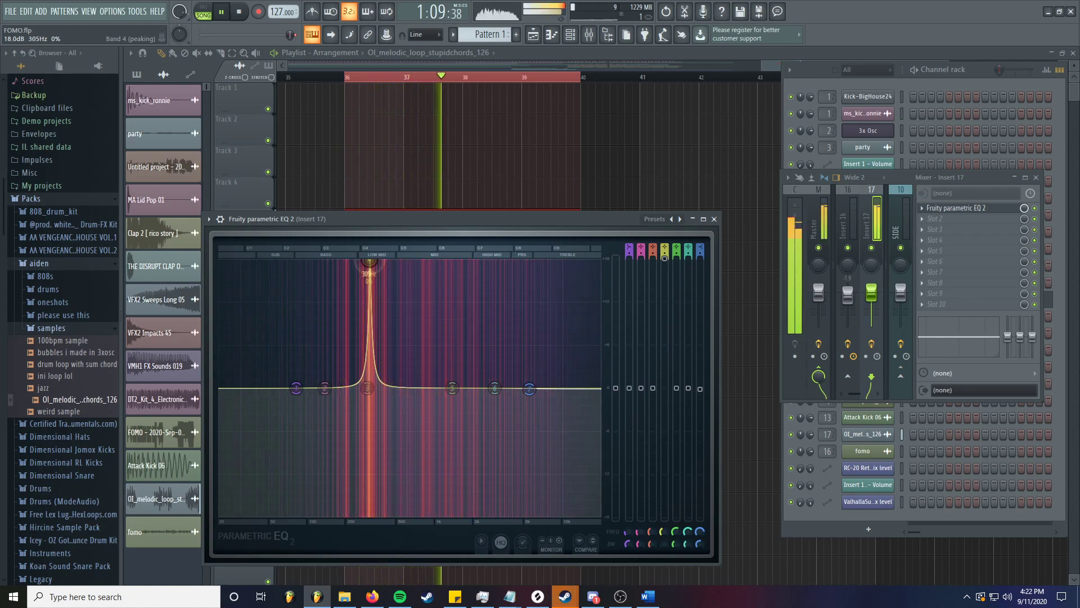
# - While the loop plays, sweep band 4's 18 dB peak up to about 1070 Hz, then back to about 297 Hz
pyautogui.press('space')
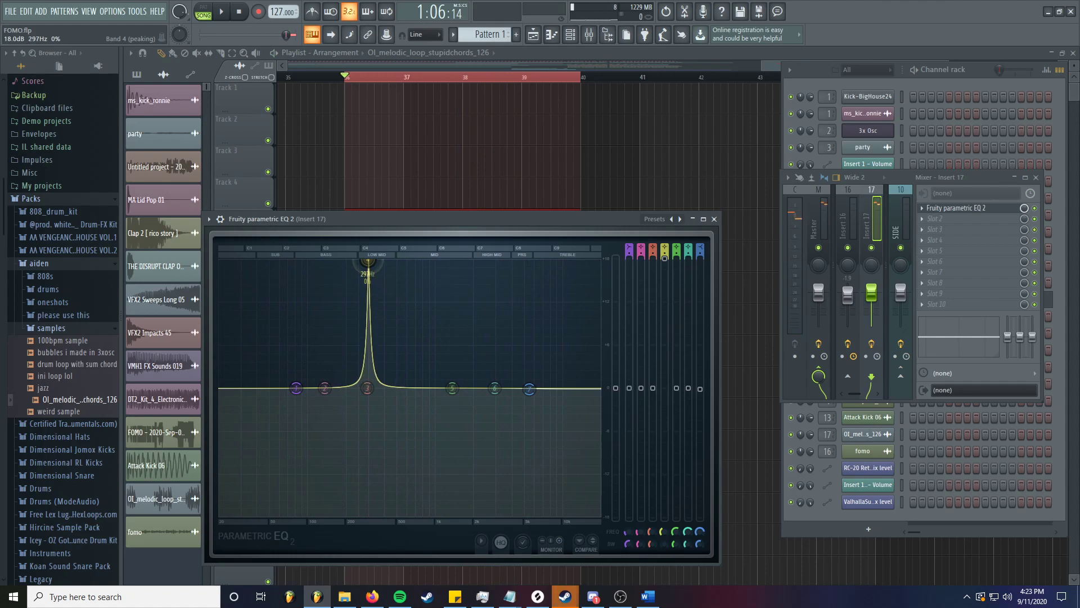
pyautogui.press('space')
pyautogui.press('space')
pyautogui.moveTo(368, 260)
pyautogui.mouseDown()
pyautogui.moveTo(440, 261)
pyautogui.moveTo(371, 261)
pyautogui.mouseUp()
pyautogui.press('space')
pyautogui.press('space')
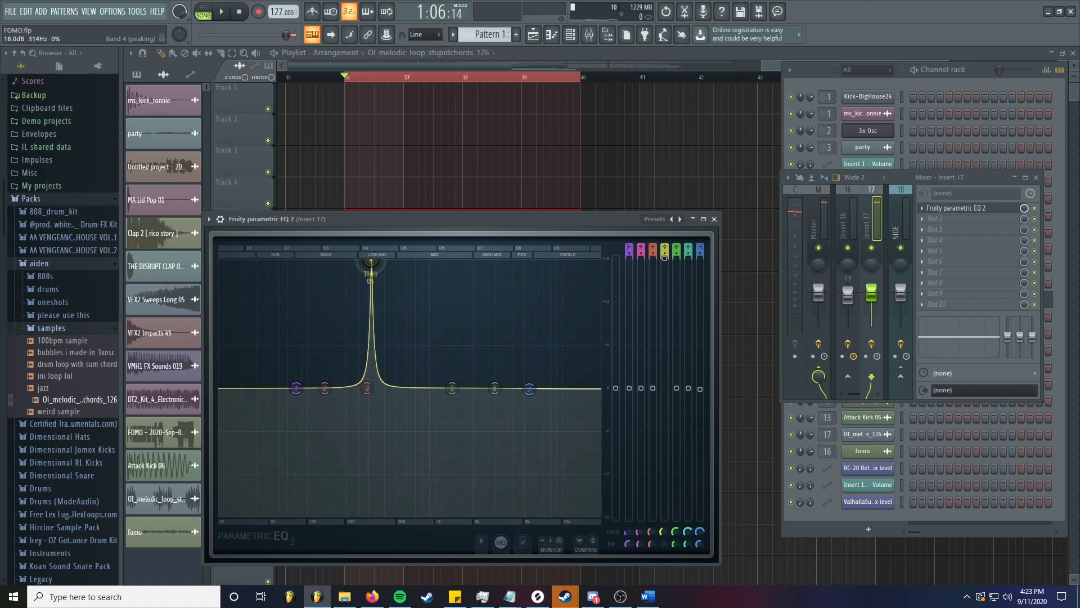
pyautogui.press('space')
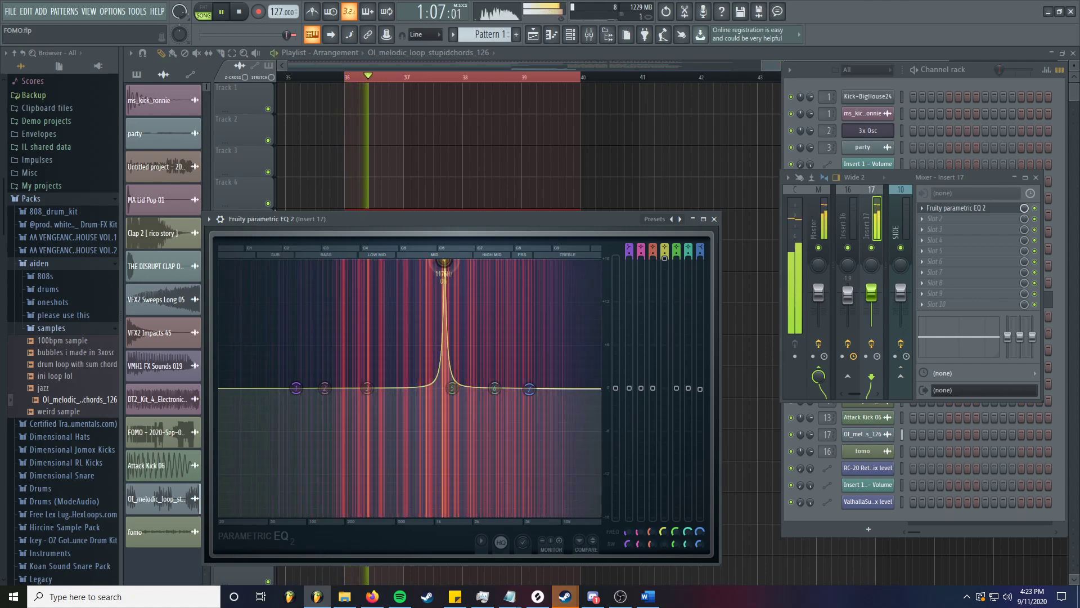
pyautogui.press('space')
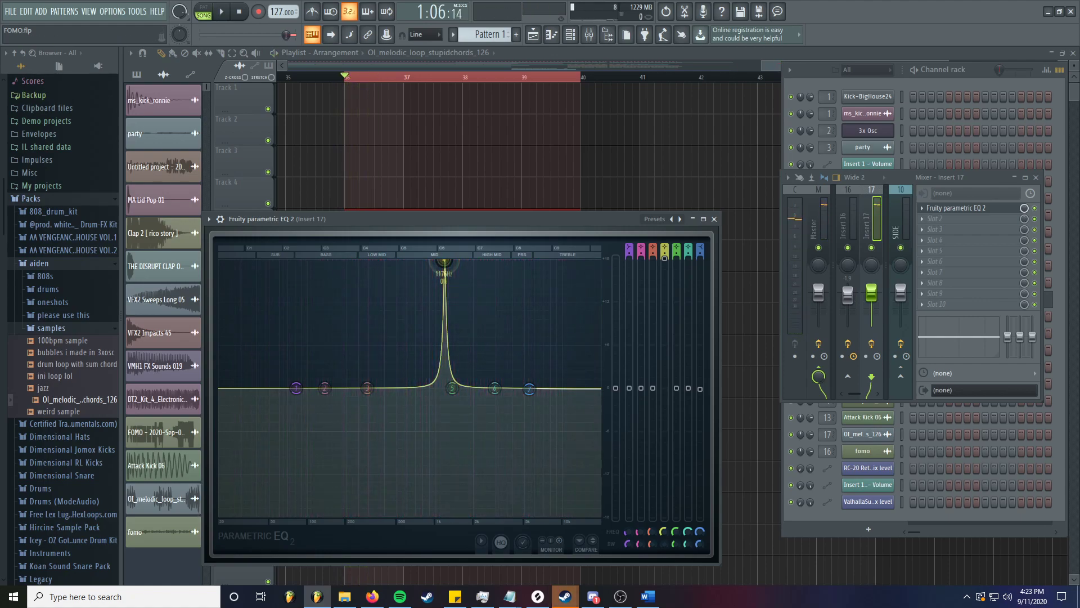
pyautogui.moveTo(444, 261); pyautogui.dragTo(378, 261)
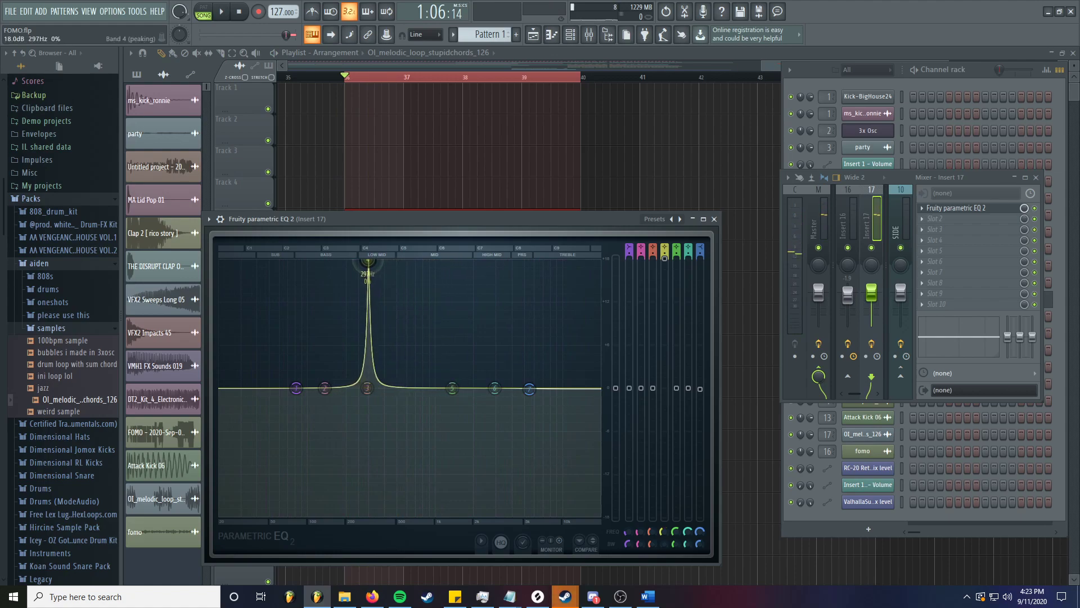
pyautogui.press('space')
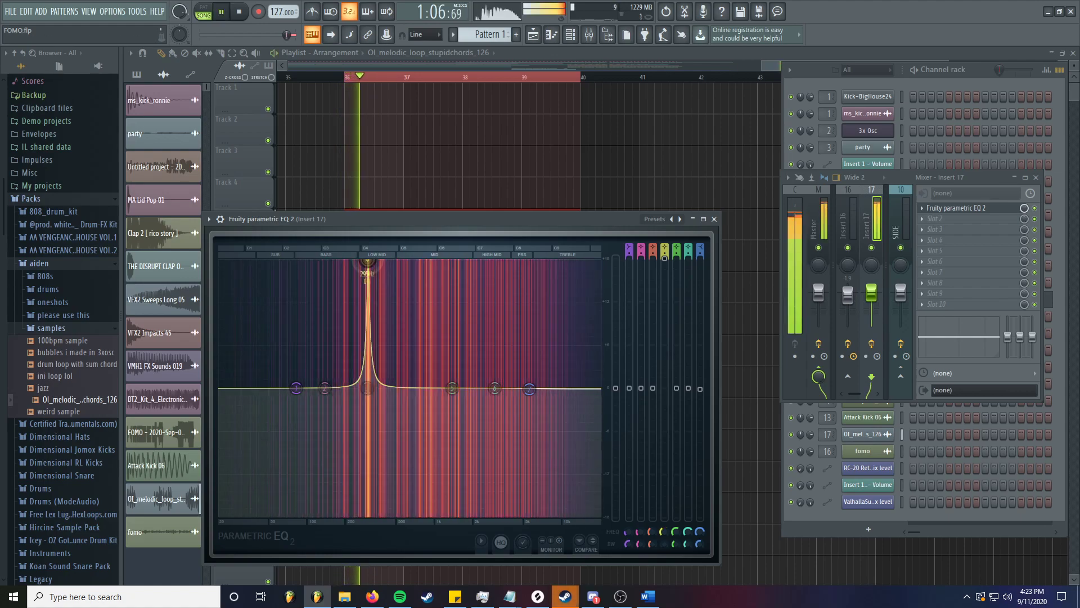
pyautogui.press('space')
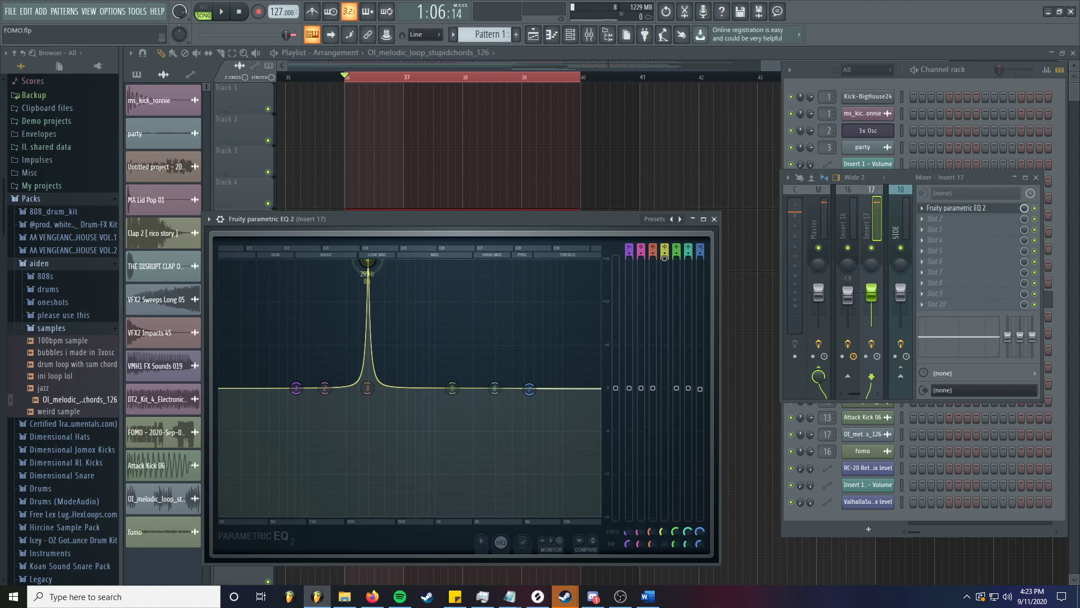
pyautogui.press('space')
# - Pull band 4 into a dip near 293 Hz, move the EQ window higher, then flatten band 4 to 0 dB
pyautogui.moveTo(367, 261); pyautogui.dragTo(367, 406)
pyautogui.press('space')
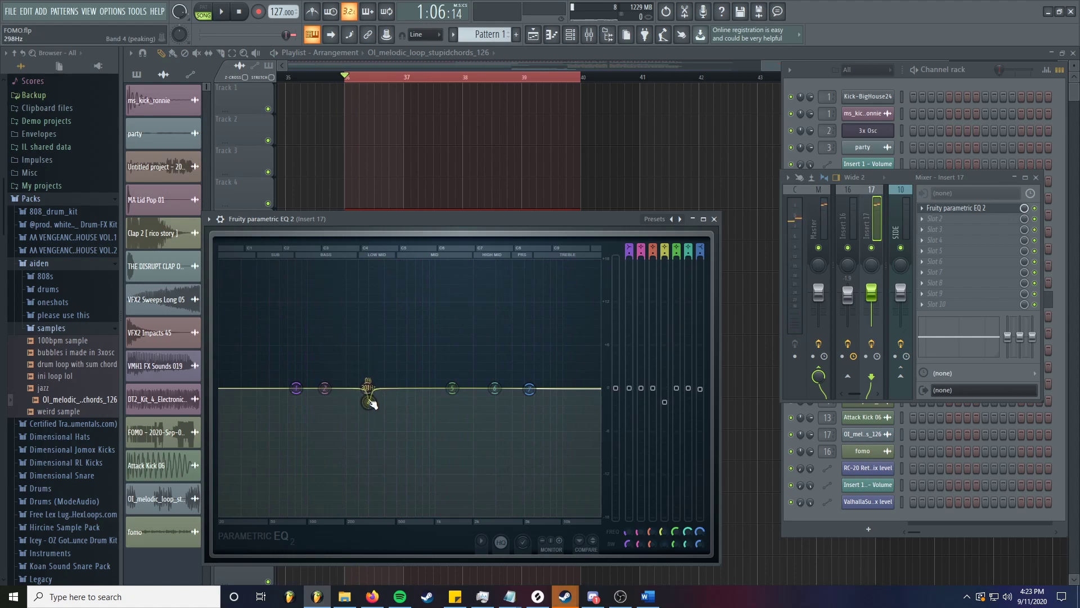
pyautogui.moveTo(371, 406); pyautogui.dragTo(368, 404)
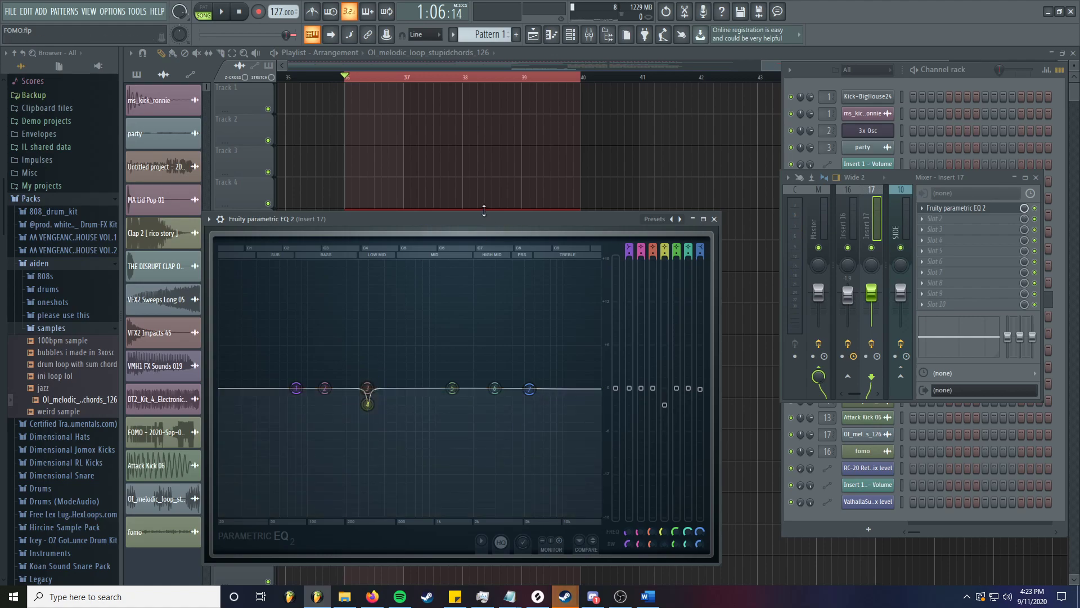
pyautogui.moveTo(474, 221); pyautogui.dragTo(476, 197)
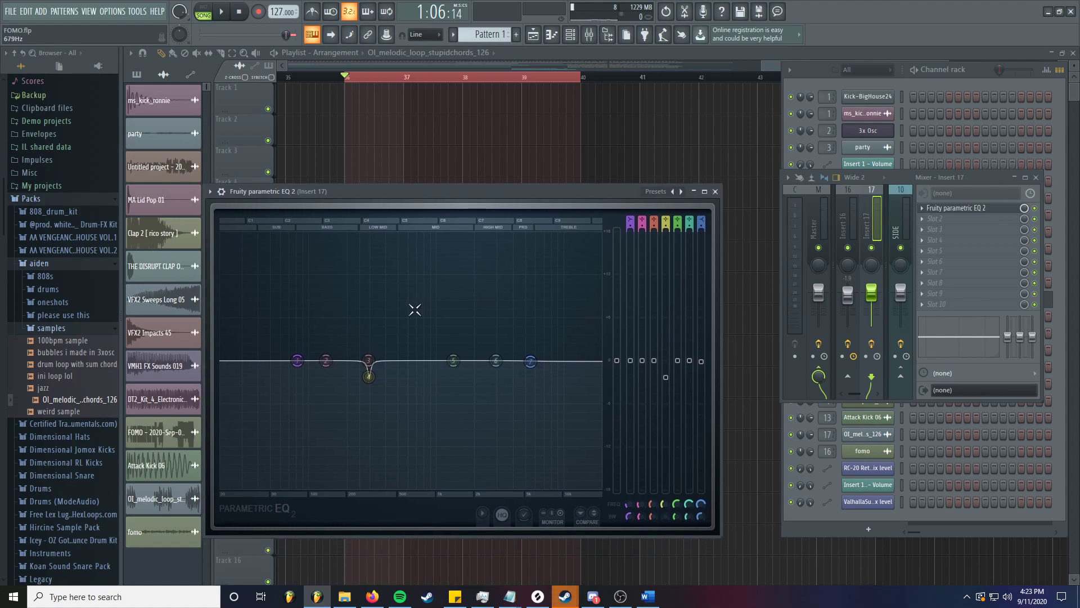
pyautogui.moveTo(369, 376); pyautogui.dragTo(369, 380)
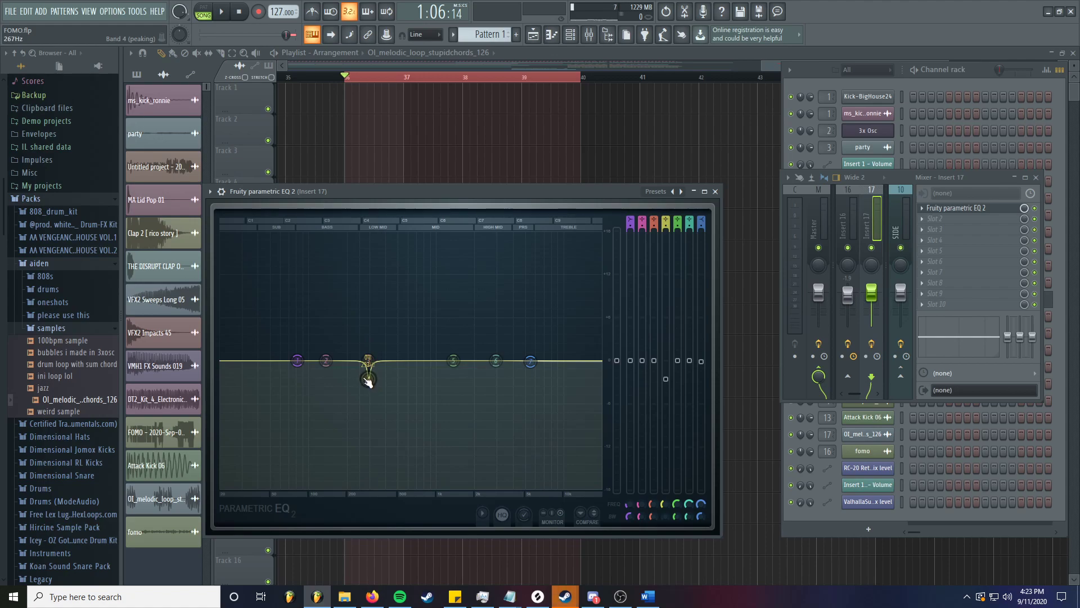
pyautogui.moveTo(370, 383); pyautogui.dragTo(407, 364)
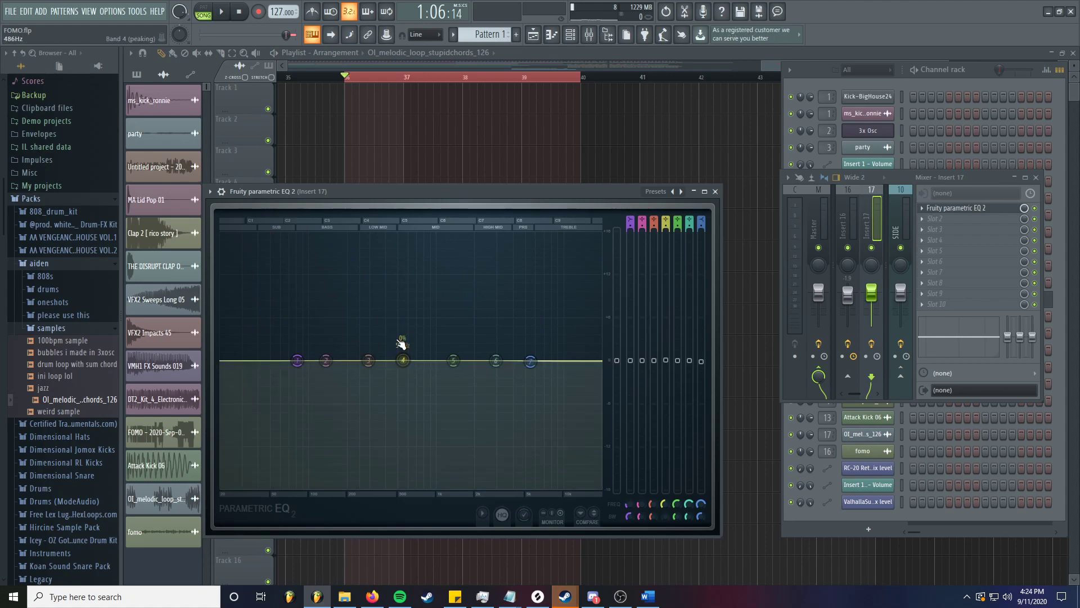